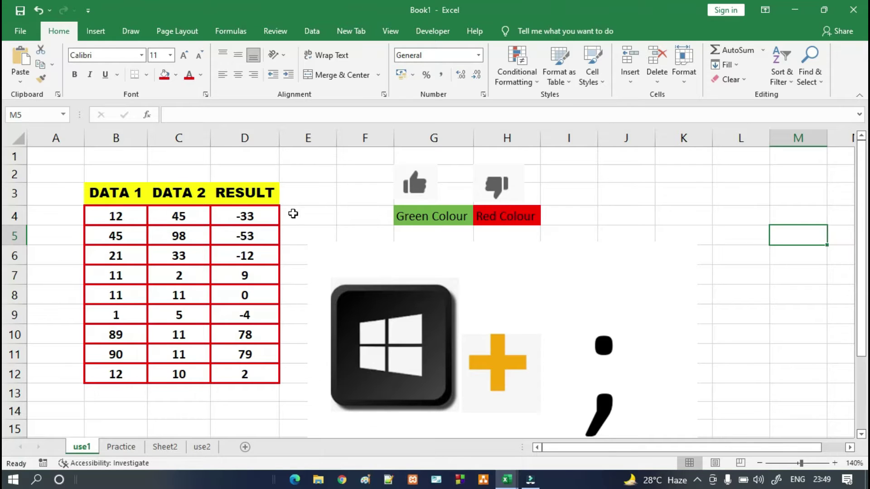
# - Open the custom number format settings for the RESULT cells D4:D12
pyautogui.moveTo(248, 220); pyautogui.dragTo(254, 374)
pyautogui.click(310, 234)
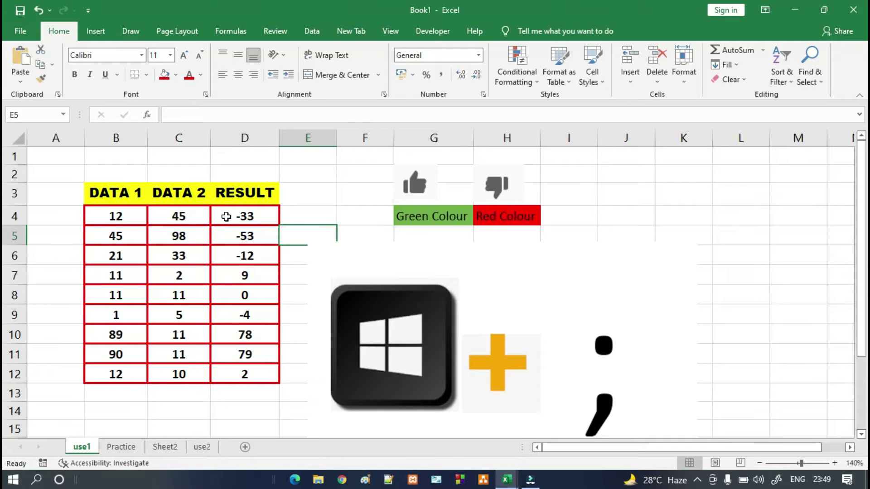
pyautogui.click(226, 216)
pyautogui.moveTo(230, 222); pyautogui.dragTo(240, 373)
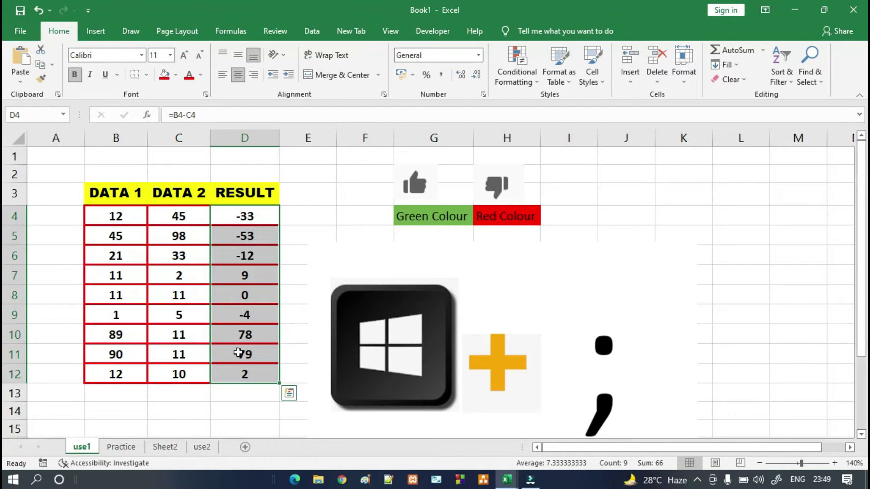
pyautogui.rightClick(264, 219)
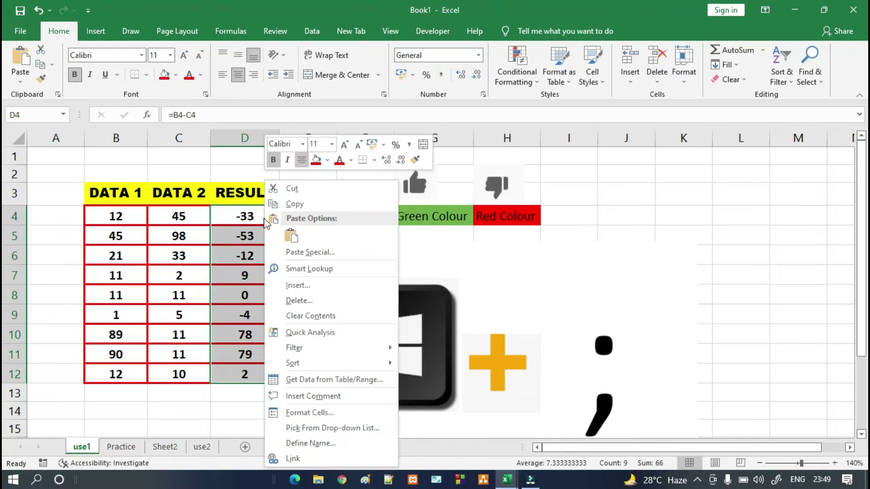
pyautogui.click(295, 414)
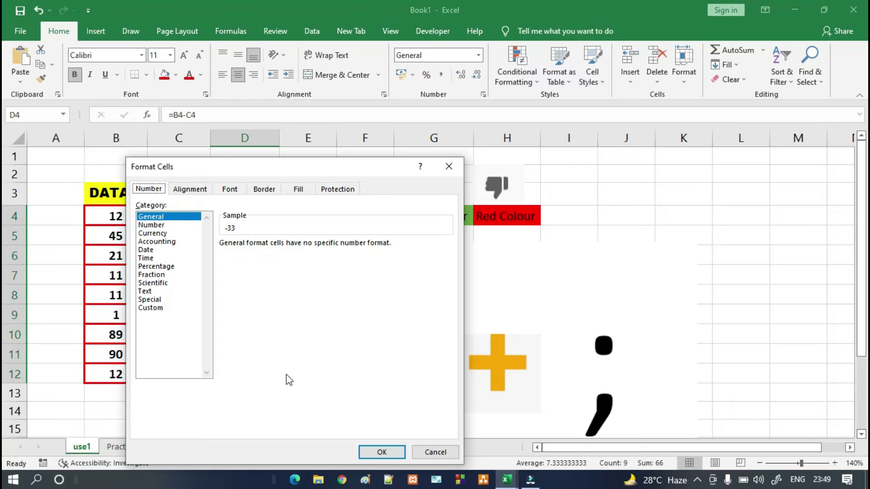
pyautogui.click(154, 309)
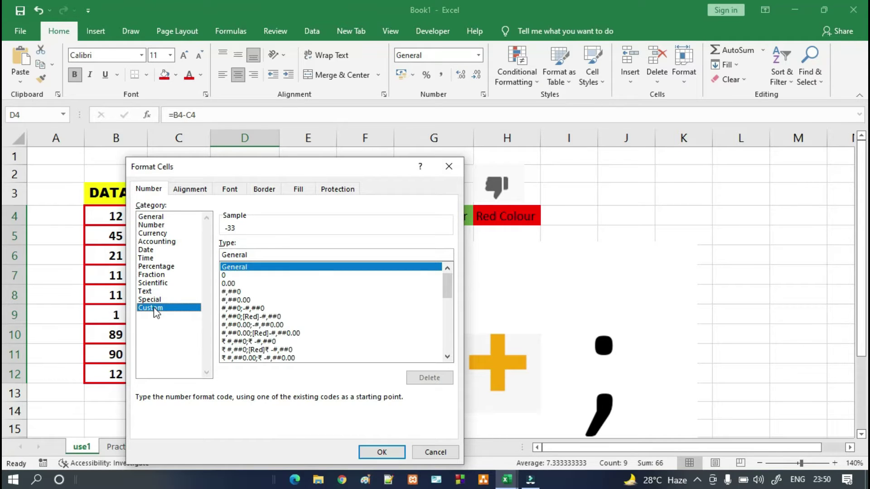
# - Replace the existing format code with [color4]# followed by a thumbs-up emoji for positive results
pyautogui.click(250, 257)
pyautogui.press('BackSpace')
pyautogui.press('BackSpace')
pyautogui.press('BackSpace')
pyautogui.press('BackSpace')
pyautogui.press('BackSpace')
pyautogui.press('BackSpace')
pyautogui.press('BackSpace')
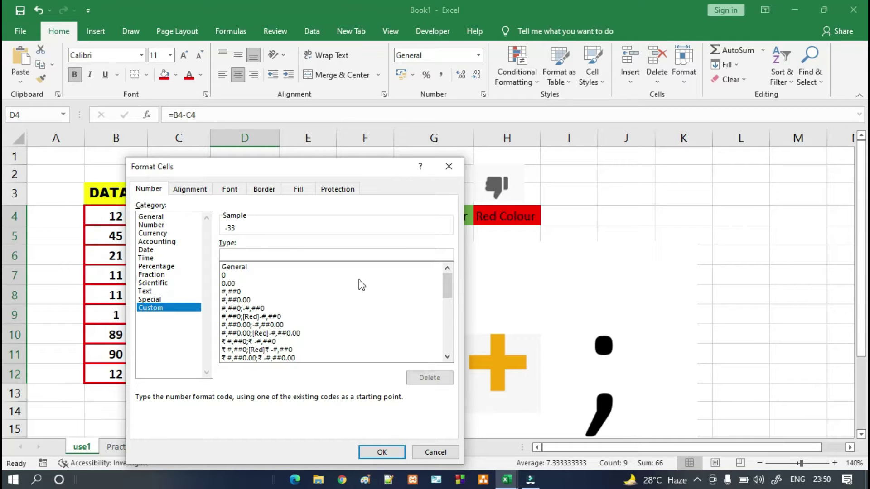
pyautogui.write('[')
pyautogui.write('d')
pyautogui.write('olor')
pyautogui.write('4')
pyautogui.write(']')
pyautogui.write('#')
pyautogui.moveTo(322, 171); pyautogui.dragTo(152, 155)
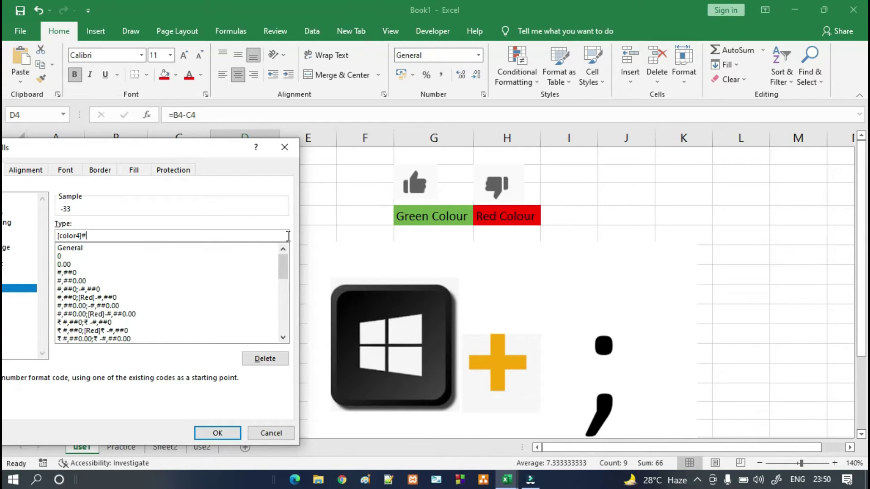
pyautogui.moveTo(187, 152); pyautogui.dragTo(415, 148)
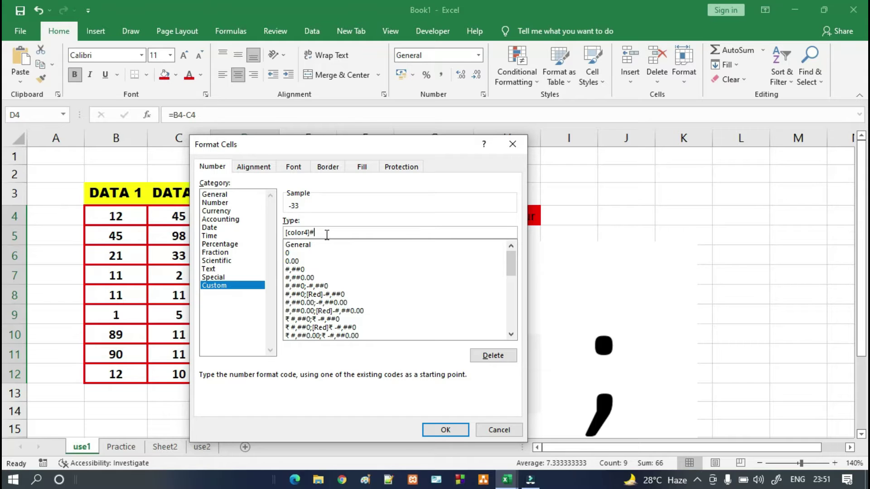
pyautogui.press('super+period')
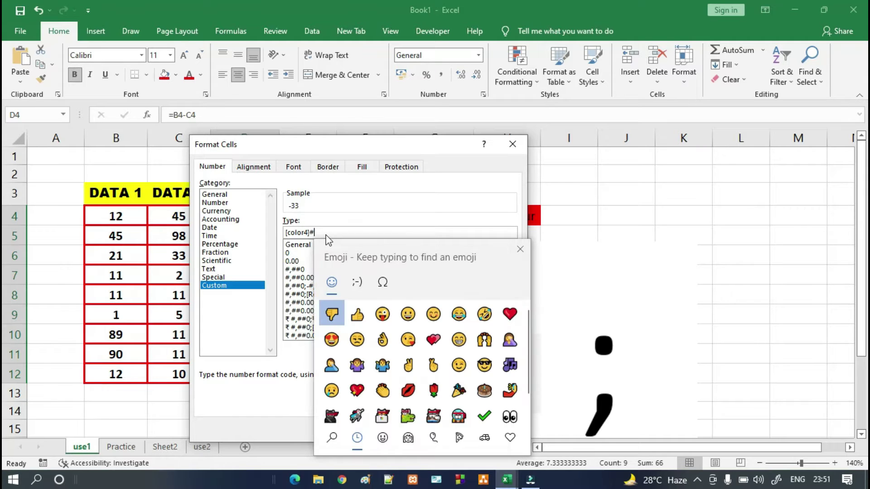
pyautogui.click(358, 316)
pyautogui.click(521, 249)
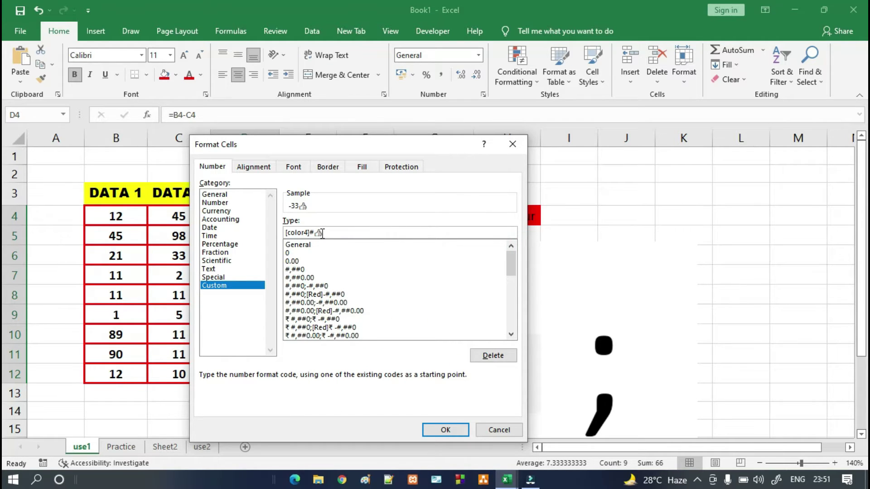
# - Add a negative section ;[color3]-# followed by a thumbs-down emoji and apply the format to the RESULT cells
pyautogui.write(';[color3]')
pyautogui.write('-#')
pyautogui.press('super+period')
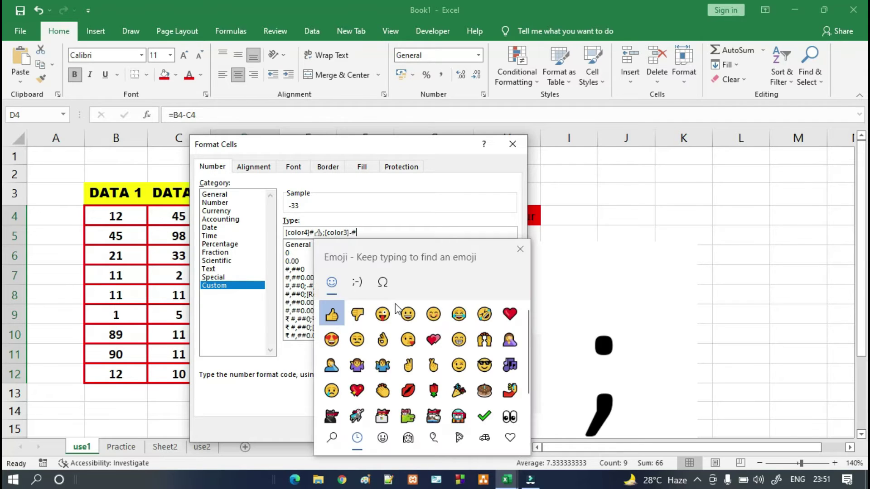
pyautogui.click(361, 318)
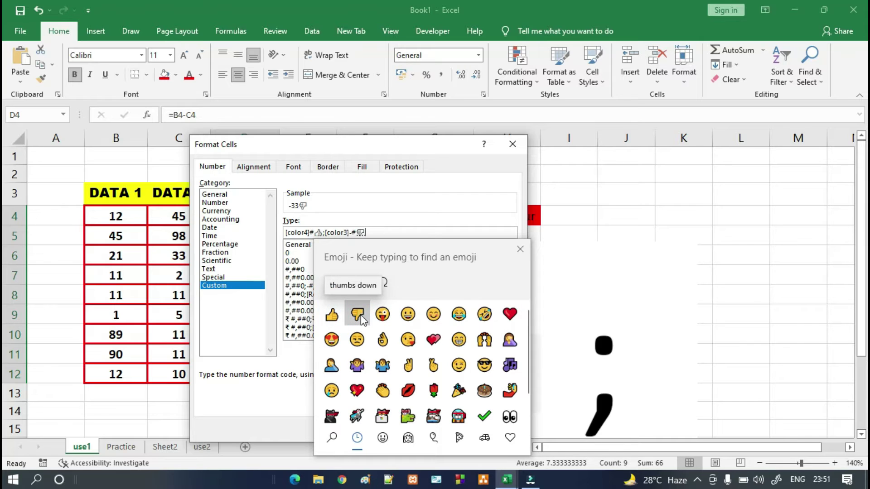
pyautogui.click(522, 250)
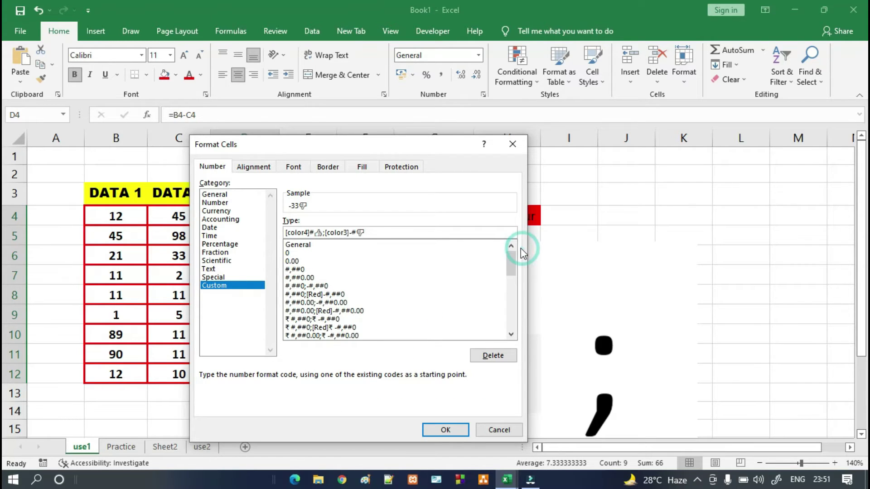
pyautogui.click(444, 430)
pyautogui.click(300, 215)
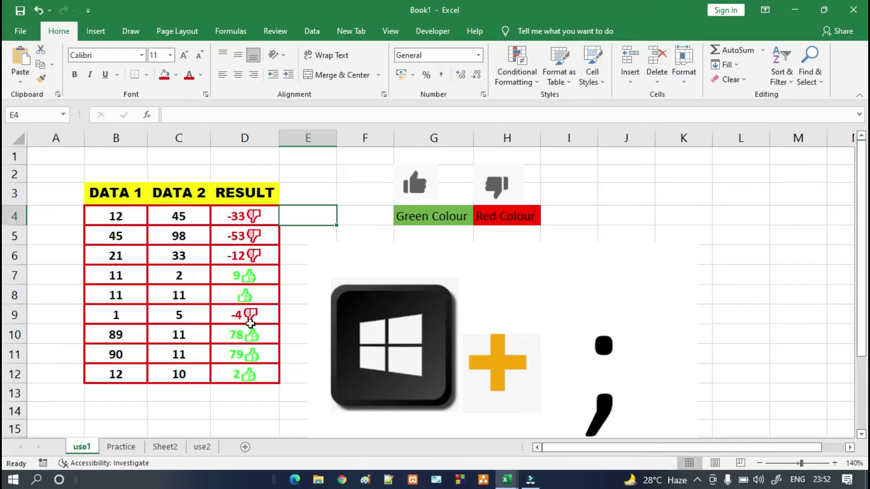
# - On the use2 sheet, enter 23000 as the Mobile price in H6
pyautogui.scroll(3, 250, 309)
pyautogui.click(202, 447)
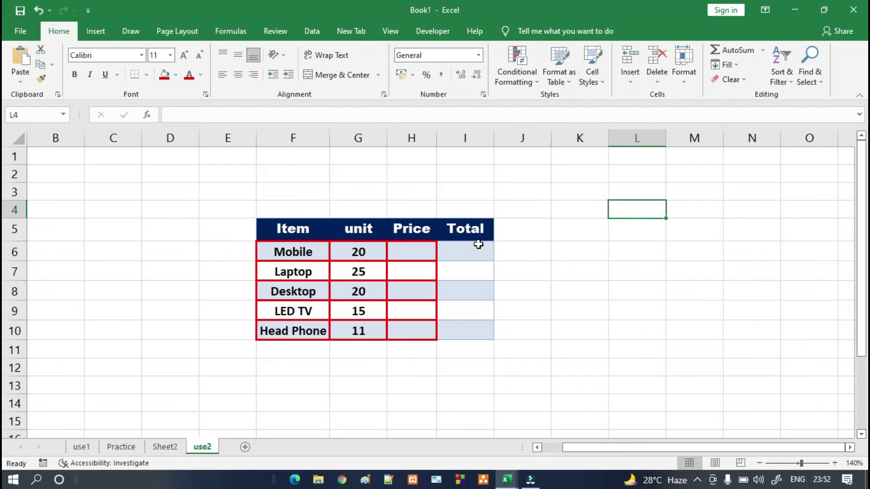
pyautogui.click(412, 247)
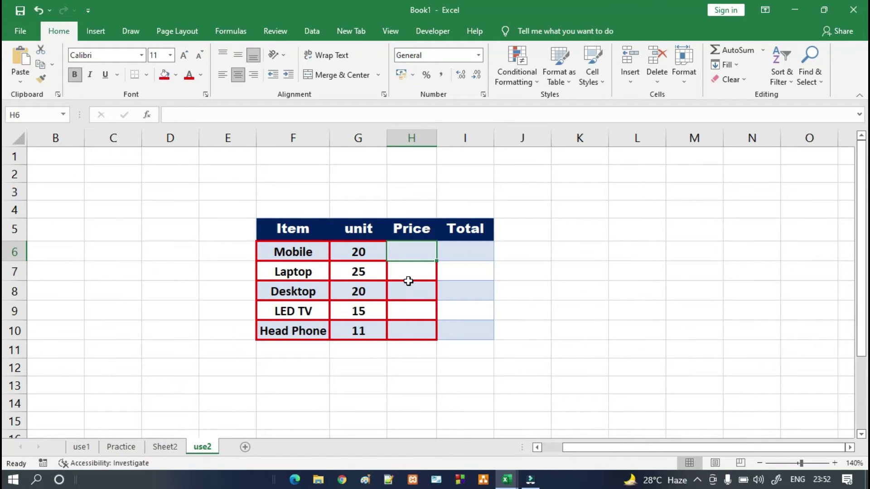
pyautogui.write('2')
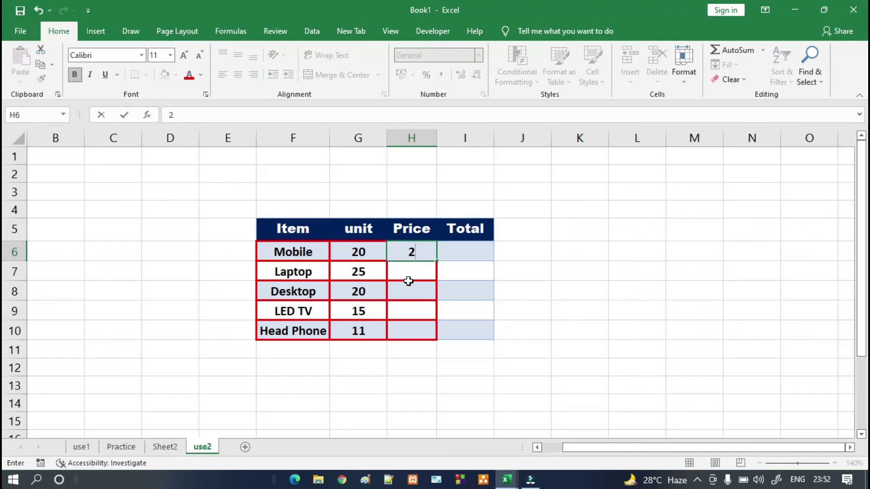
pyautogui.write('3000')
# - Calculate the Mobile total in I6 with the formula =G6*H6
pyautogui.click(465, 251)
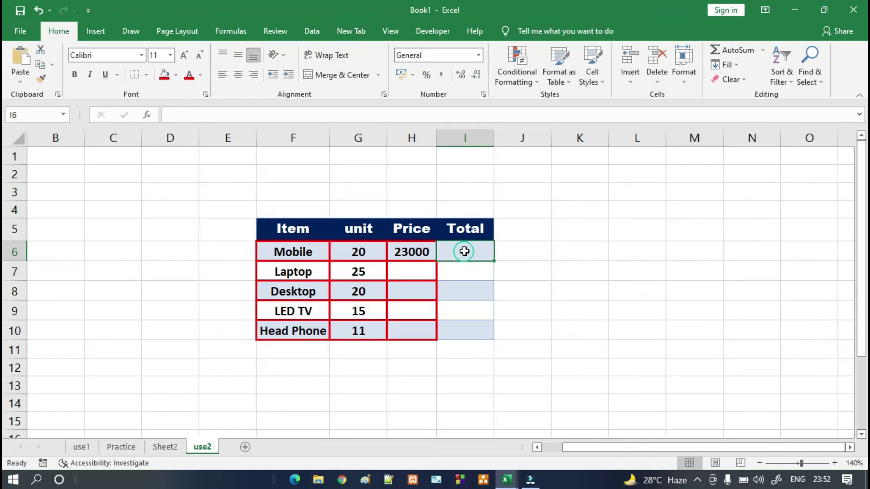
pyautogui.write('=')
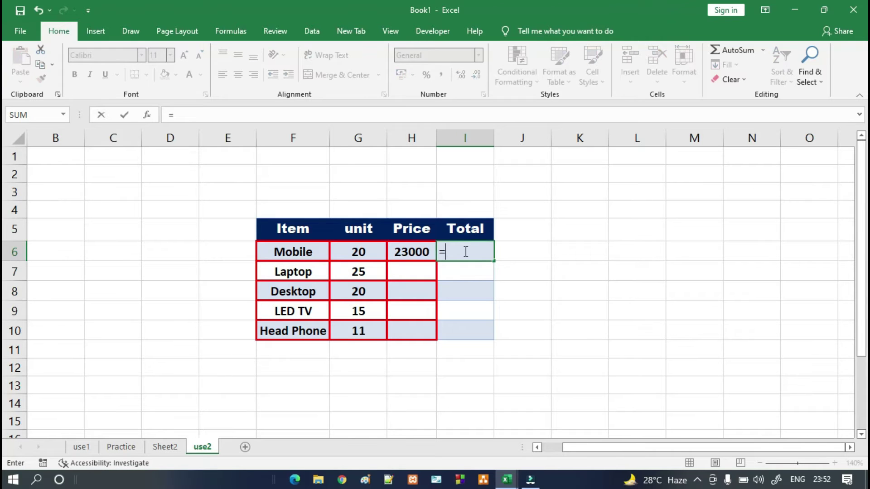
pyautogui.click(367, 252)
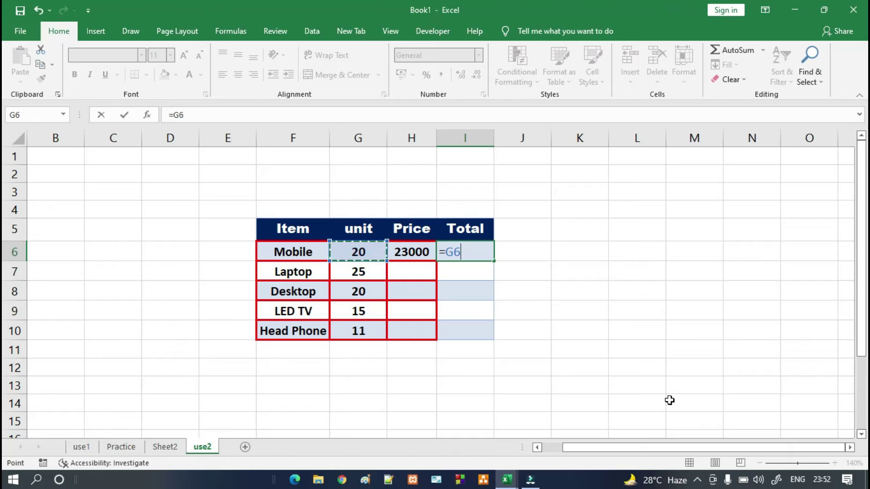
pyautogui.write('*')
pyautogui.click(421, 252)
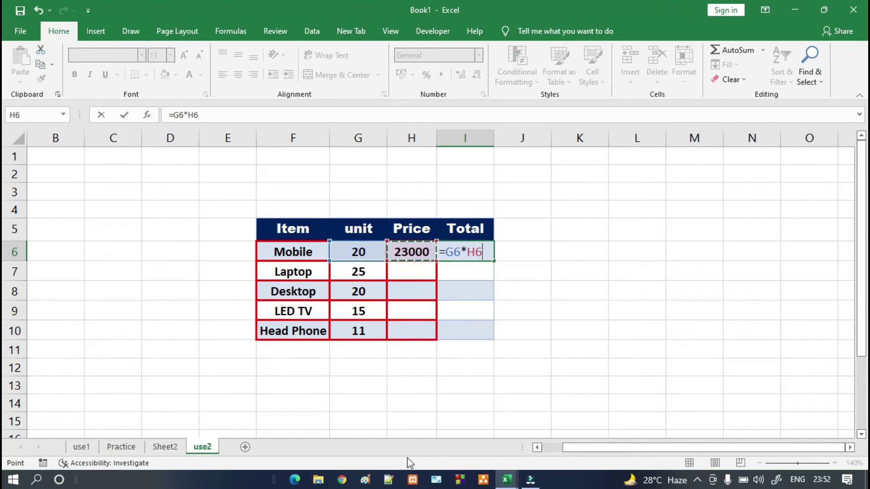
pyautogui.press('Return')
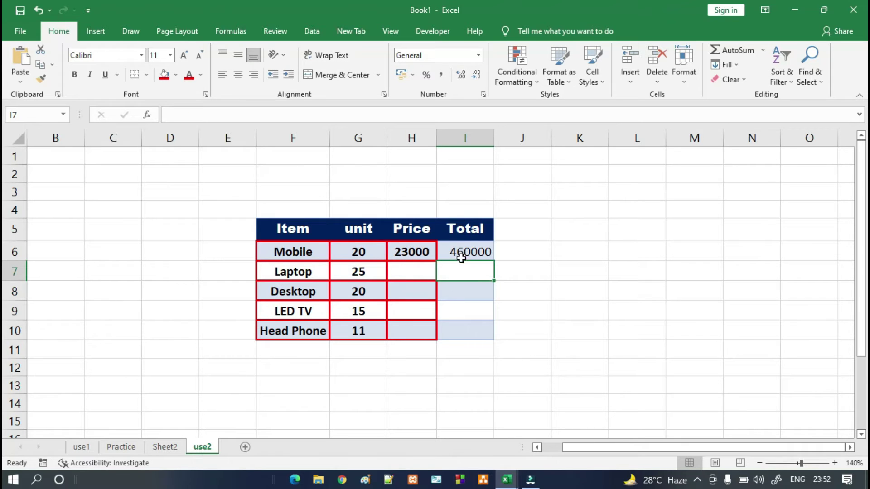
# - Try adding the prefix Rs directly to the Mobile price in H6 and check the total in I6
pyautogui.doubleClick(398, 252)
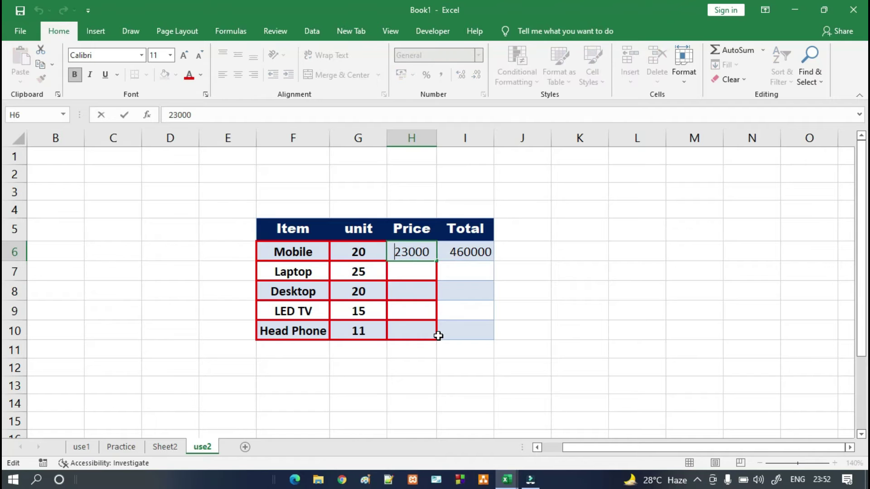
pyautogui.write('Rs')
pyautogui.click(562, 397)
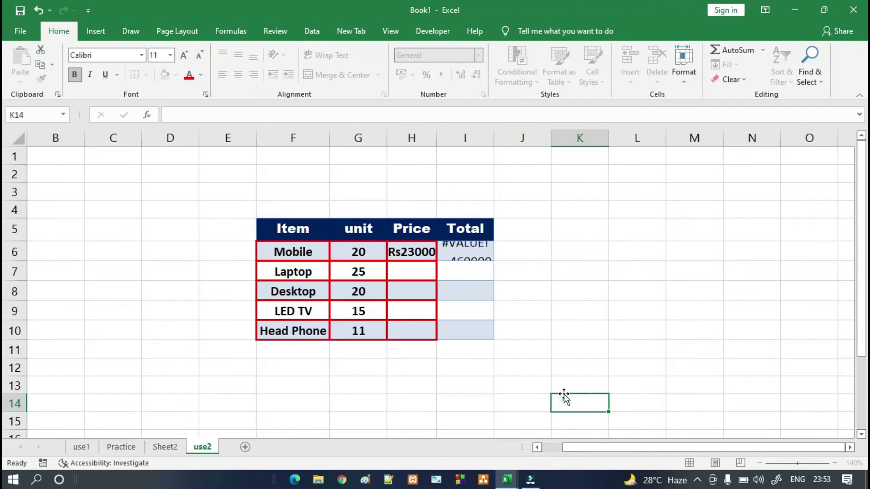
pyautogui.click(465, 253)
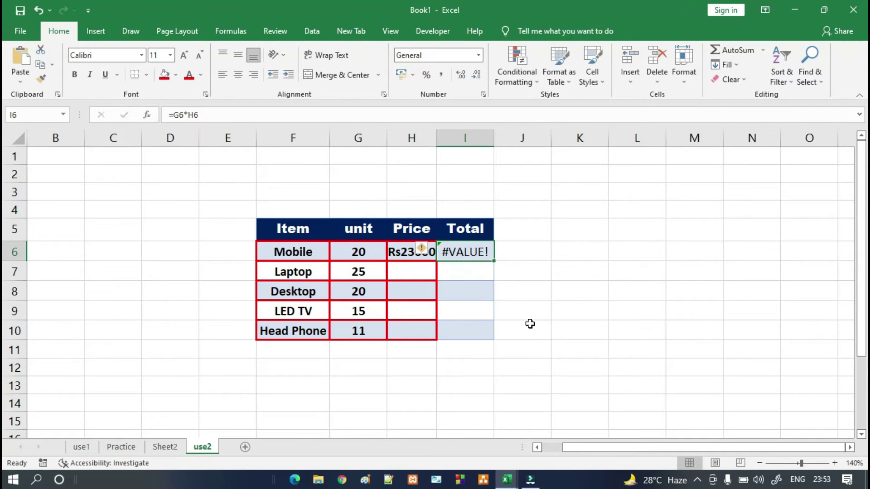
pyautogui.click(508, 297)
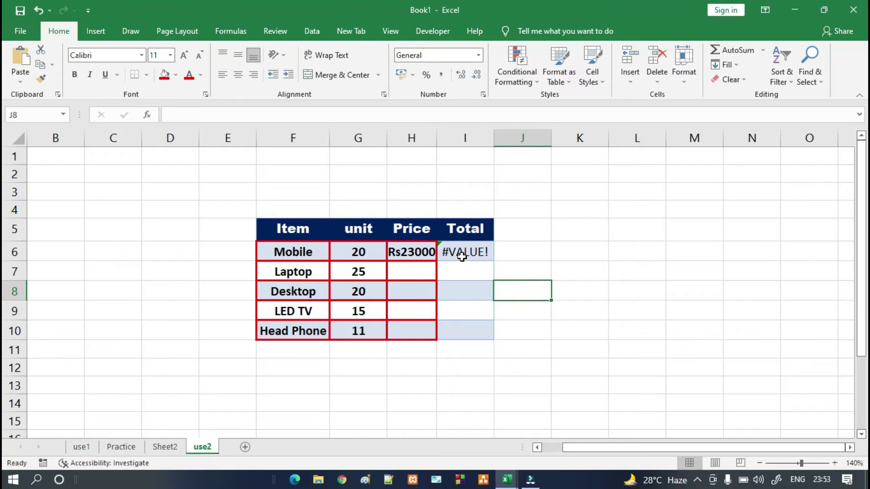
# - Autofit the Price column's width and clear the Mobile price in H6
pyautogui.doubleClick(435, 146)
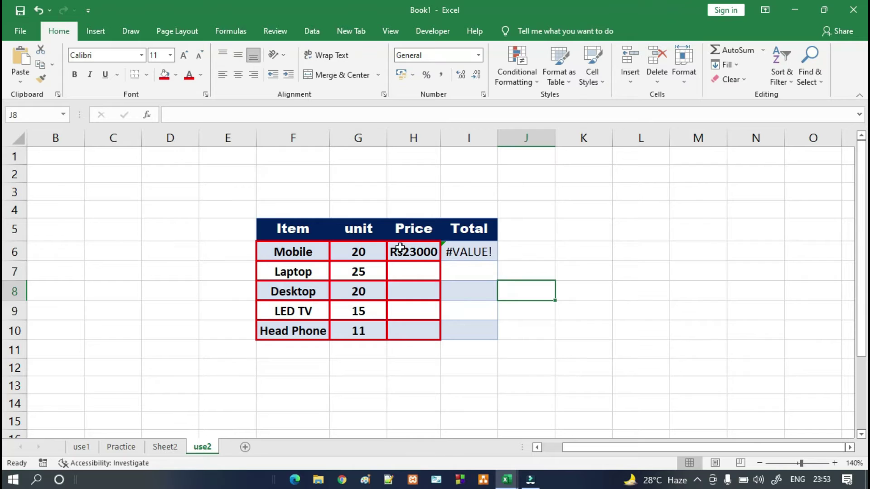
pyautogui.click(420, 273)
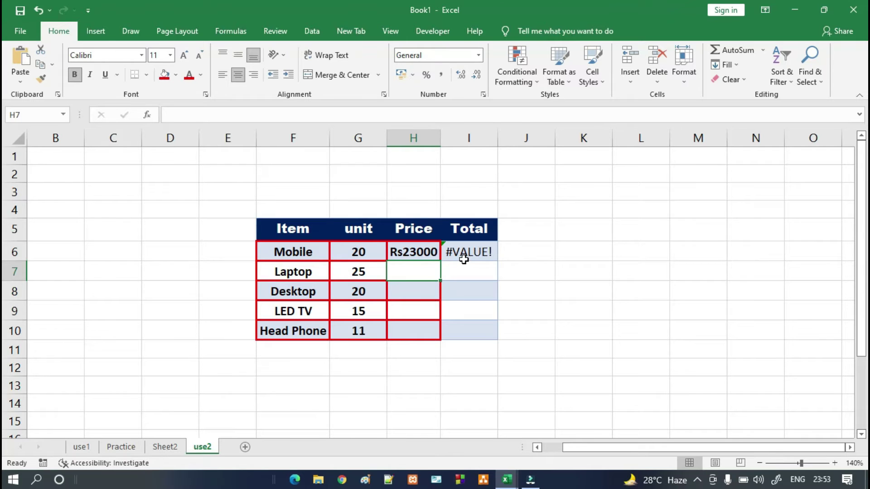
pyautogui.click(399, 272)
pyautogui.click(414, 251)
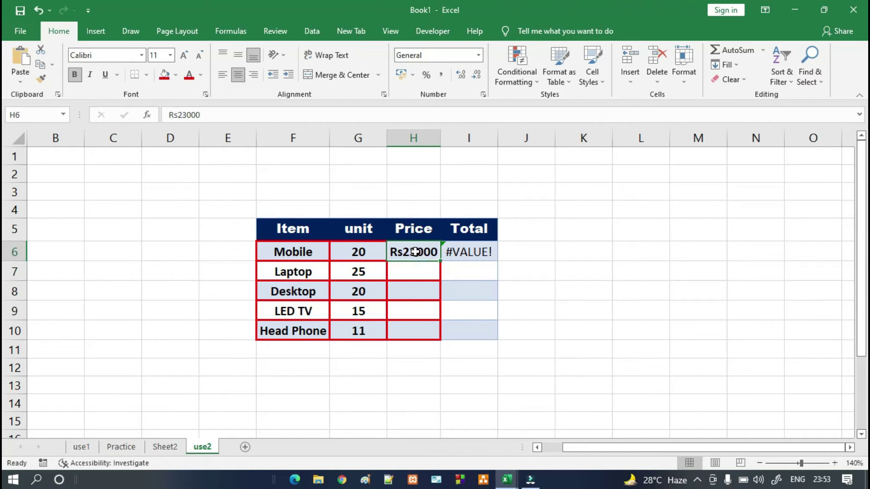
pyautogui.press('Delete')
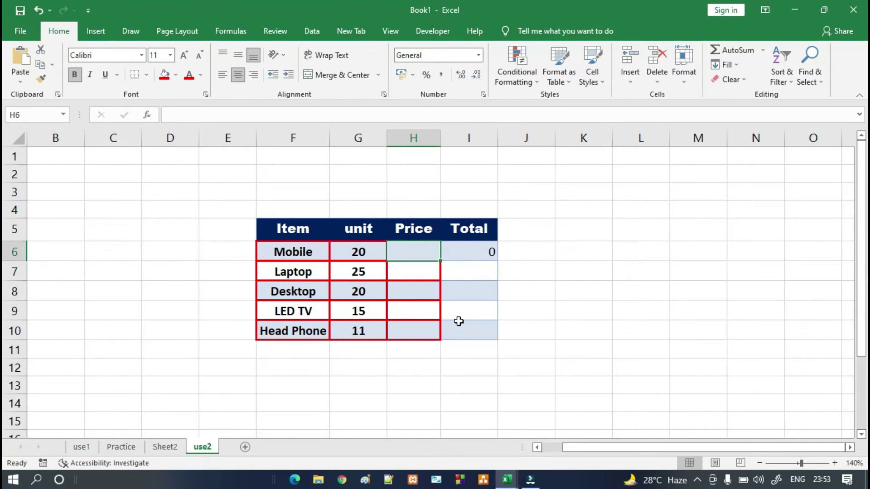
# - Open the custom number format settings for the Price cells H6:H10
pyautogui.click(414, 294)
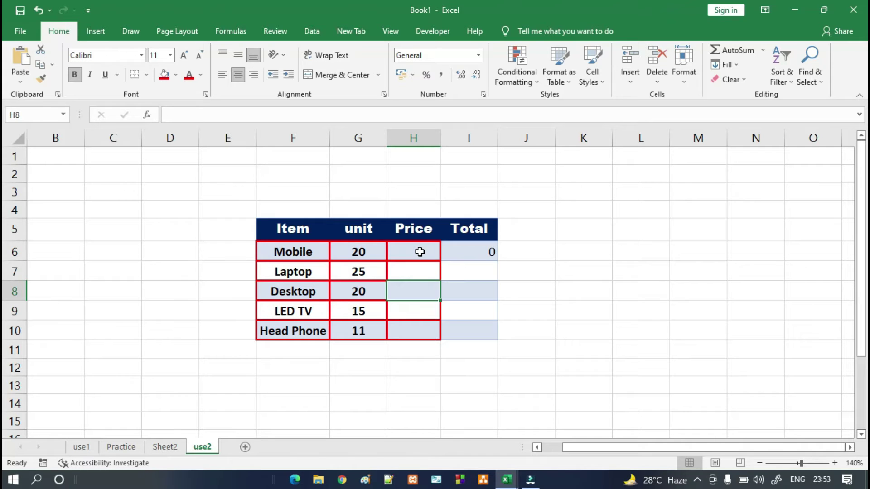
pyautogui.moveTo(420, 252); pyautogui.dragTo(423, 334)
pyautogui.click(458, 332)
pyautogui.moveTo(412, 245); pyautogui.dragTo(419, 330)
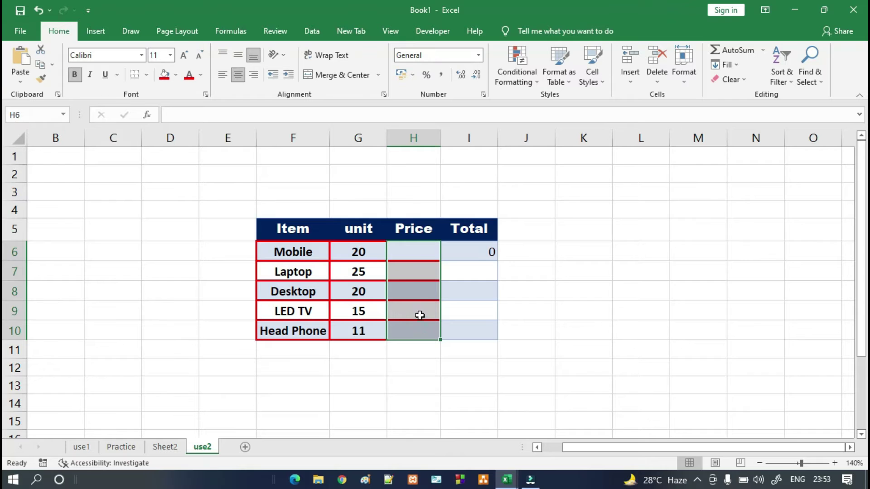
pyautogui.rightClick(412, 255)
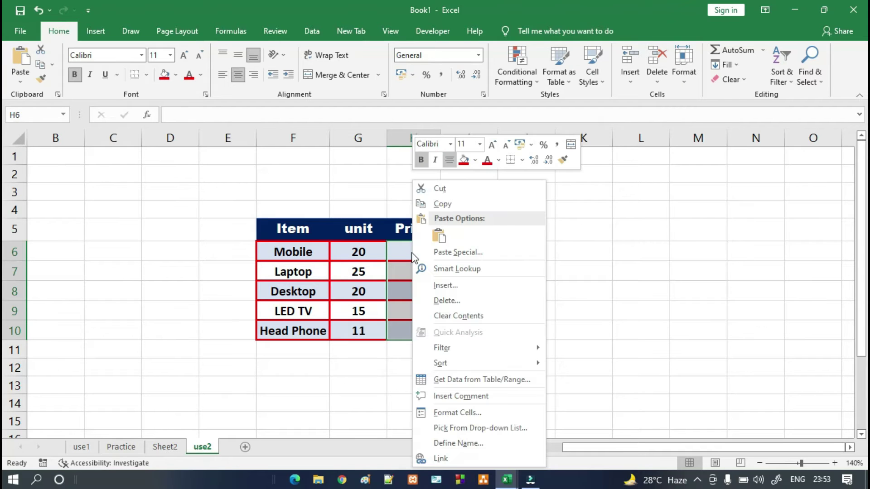
pyautogui.click(456, 413)
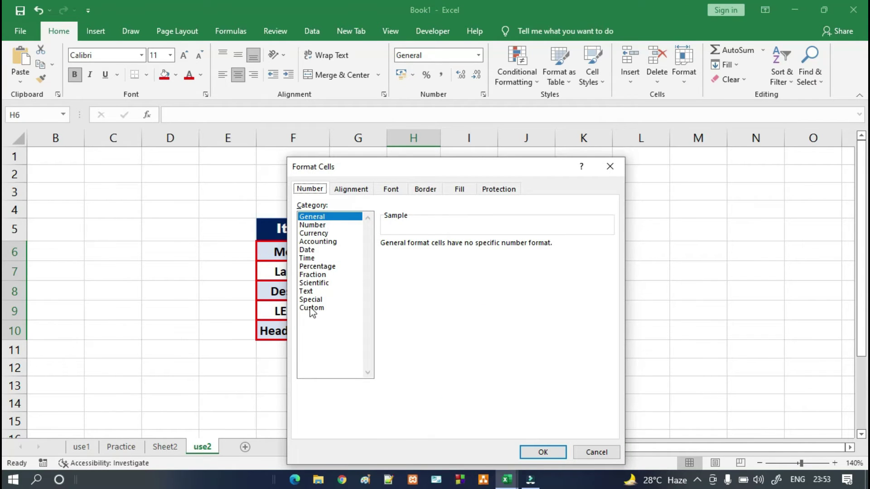
pyautogui.click(311, 309)
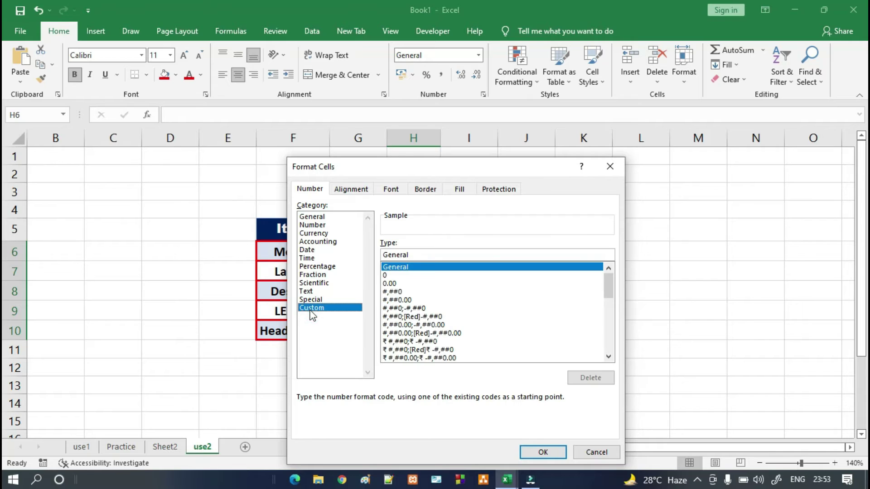
# - Apply the custom number format "Rs" # to the Price cells H6:H10
pyautogui.click(411, 256)
pyautogui.press('BackSpace')
pyautogui.press('BackSpace')
pyautogui.press('BackSpace')
pyautogui.press('BackSpace')
pyautogui.press('BackSpace')
pyautogui.press('BackSpace')
pyautogui.press('BackSpace')
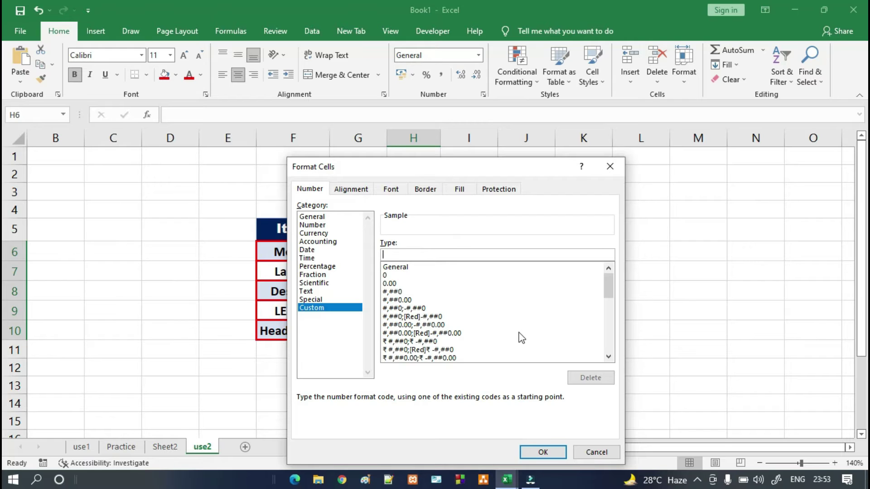
pyautogui.write('"R')
pyautogui.write('#')
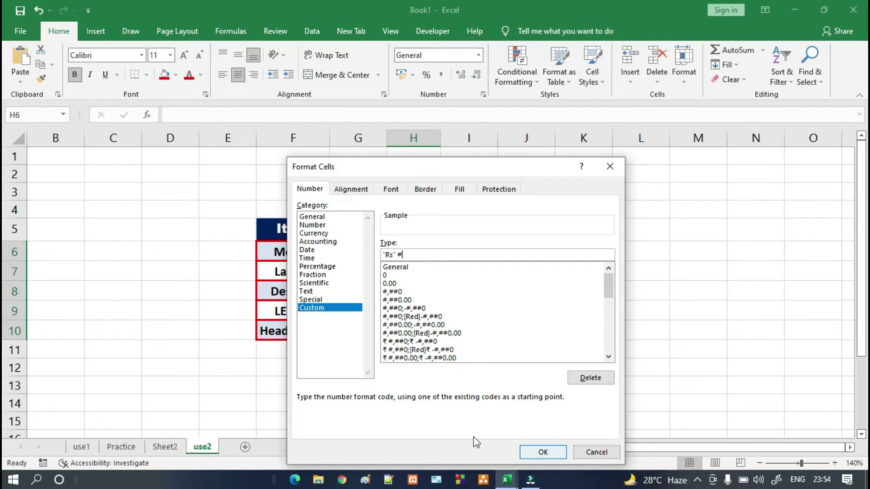
pyautogui.click(528, 449)
# - Enter 10000 as the Mobile price in H6 and autofit the Price column's width
pyautogui.click(413, 255)
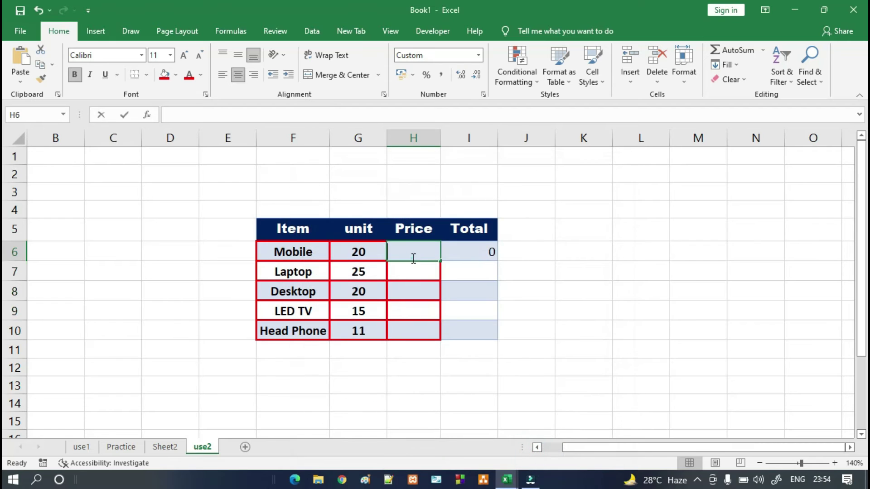
pyautogui.doubleClick(413, 251)
pyautogui.write('5')
pyautogui.press('BackSpace')
pyautogui.write('10000')
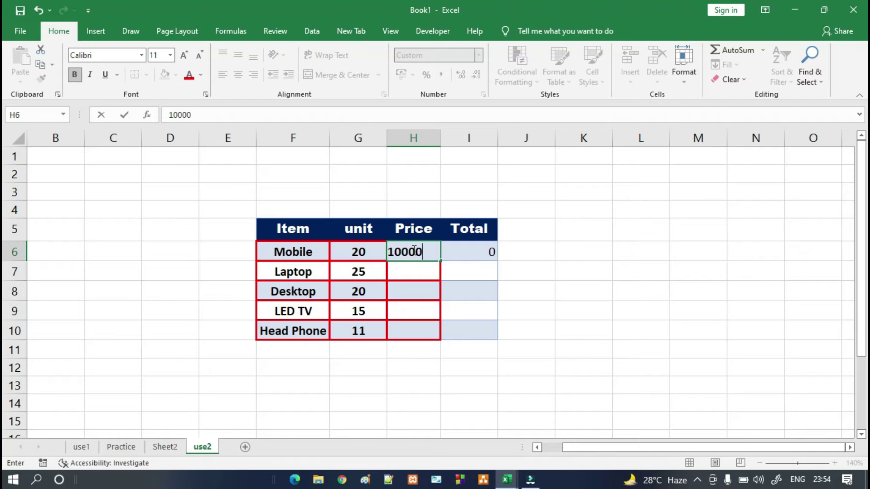
pyautogui.press('Return')
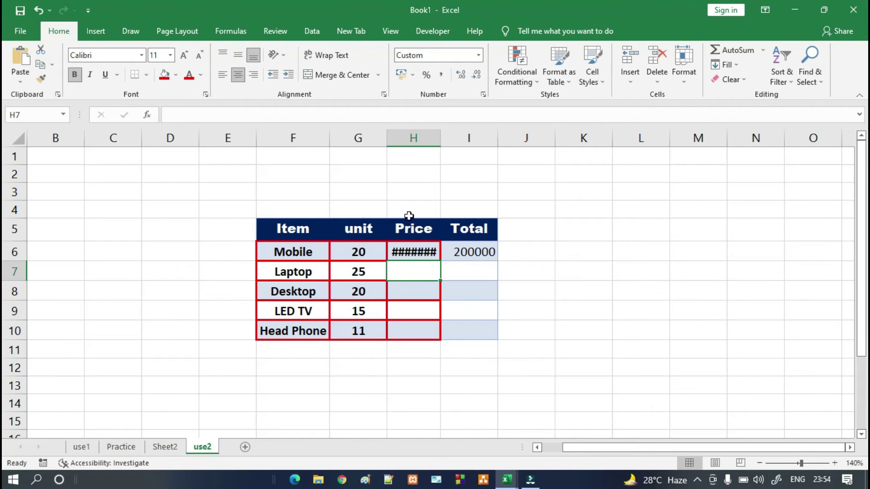
pyautogui.doubleClick(440, 137)
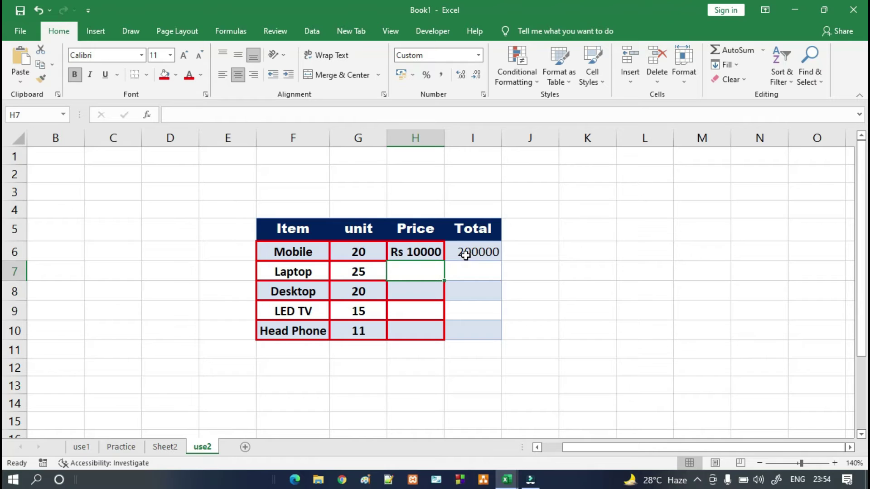
# - Enter the Laptop price 50000 in H7 and the Desktop price 23000 in H8
pyautogui.click(399, 271)
pyautogui.write('50000')
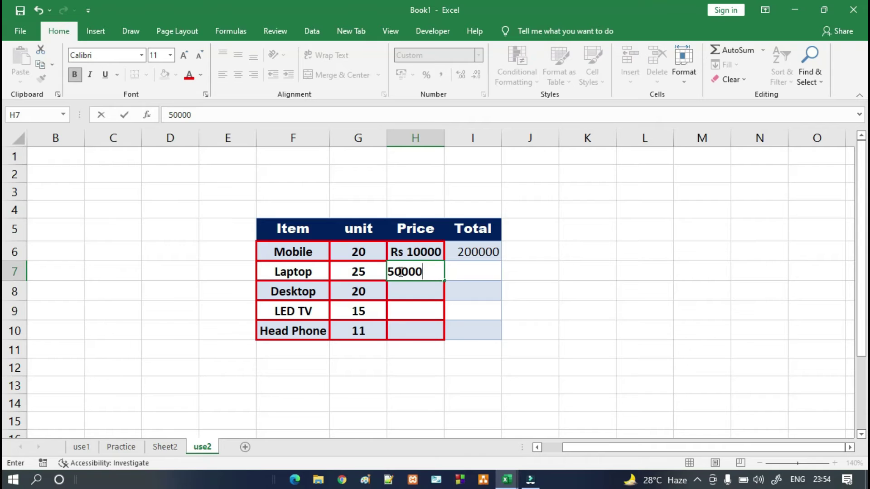
pyautogui.press('Return')
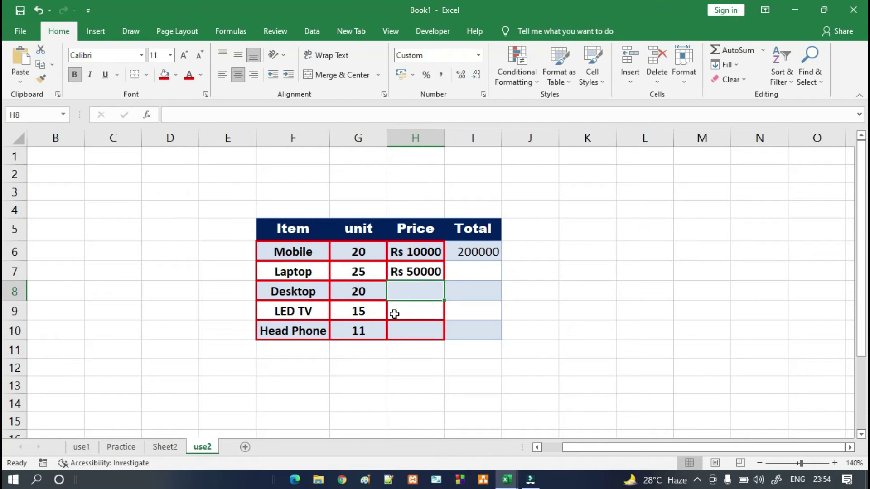
pyautogui.click(430, 285)
pyautogui.write('2')
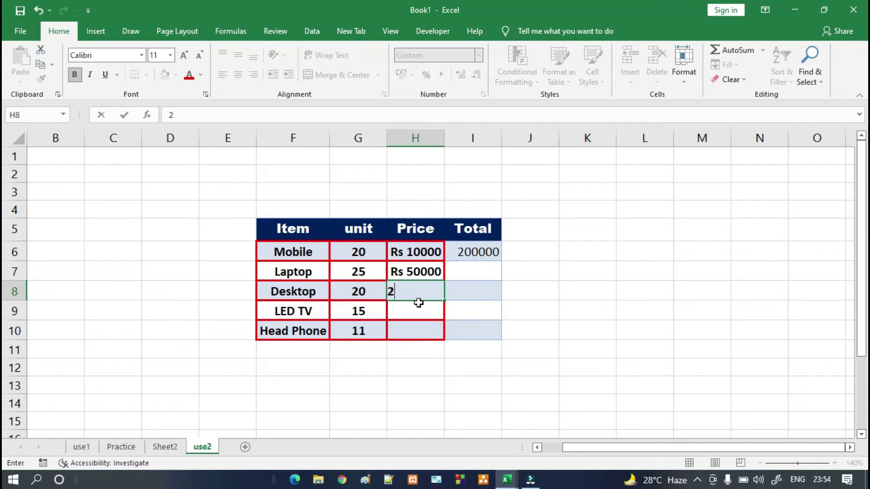
pyautogui.write('3000')
pyautogui.press('Return')
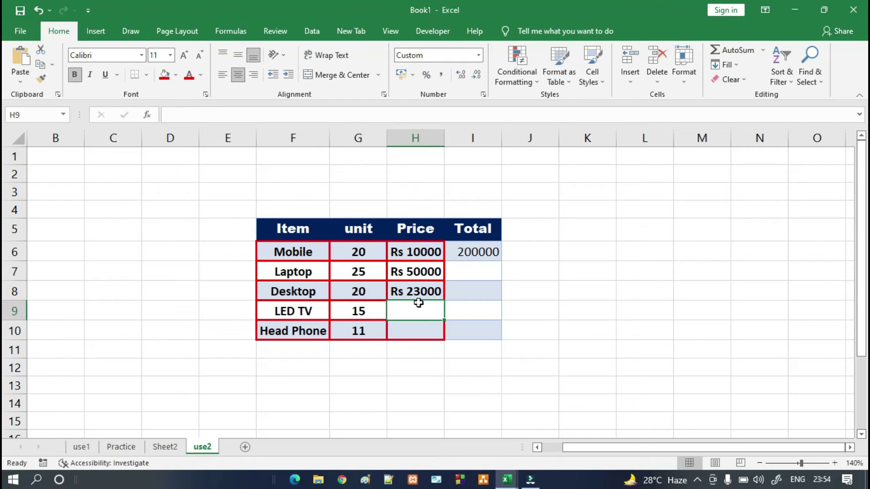
# - Enter the LED TV price 15000 in H9 and the Head Phone price 3400 in H10
pyautogui.write('14')
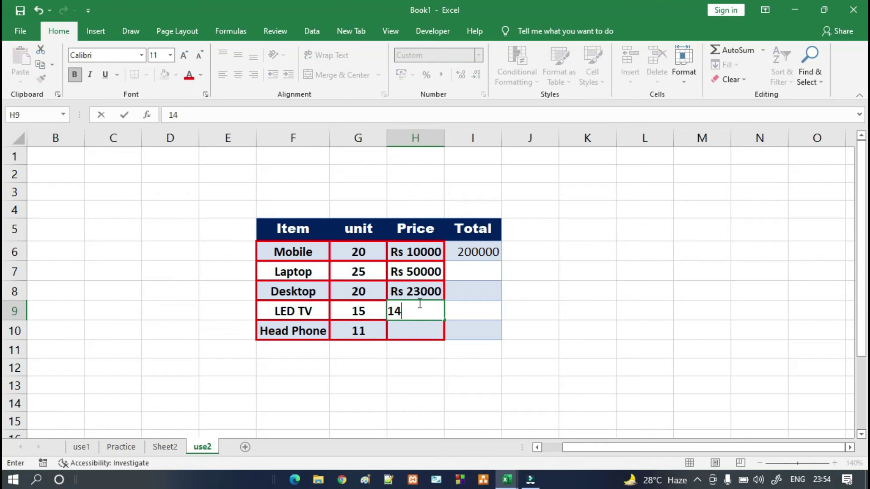
pyautogui.press('BackSpace')
pyautogui.write('5000')
pyautogui.press('Return')
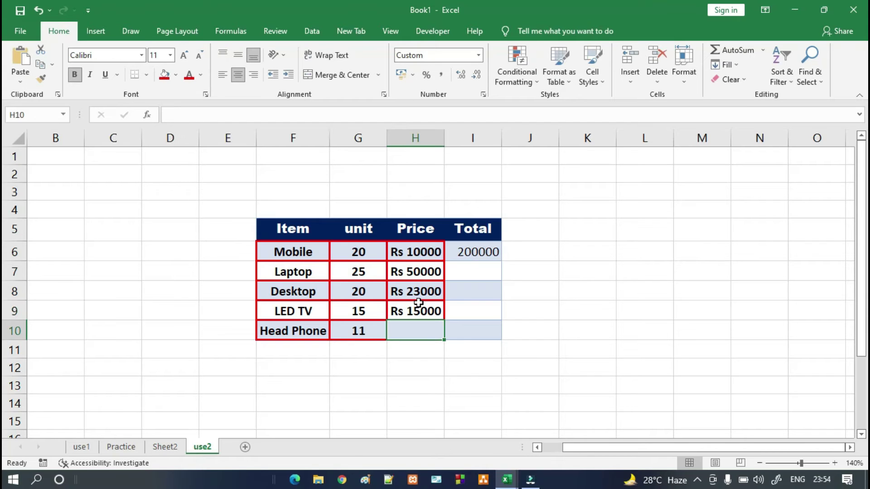
pyautogui.doubleClick(403, 332)
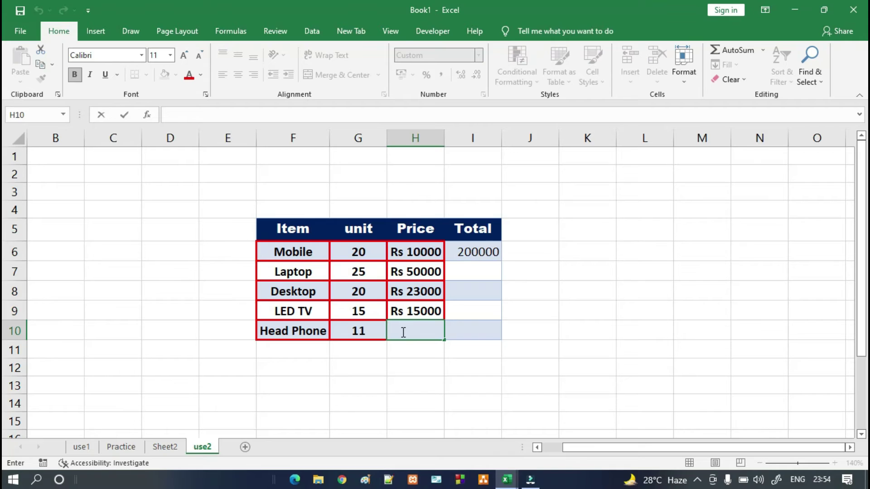
pyautogui.write('3400')
pyautogui.press('Return')
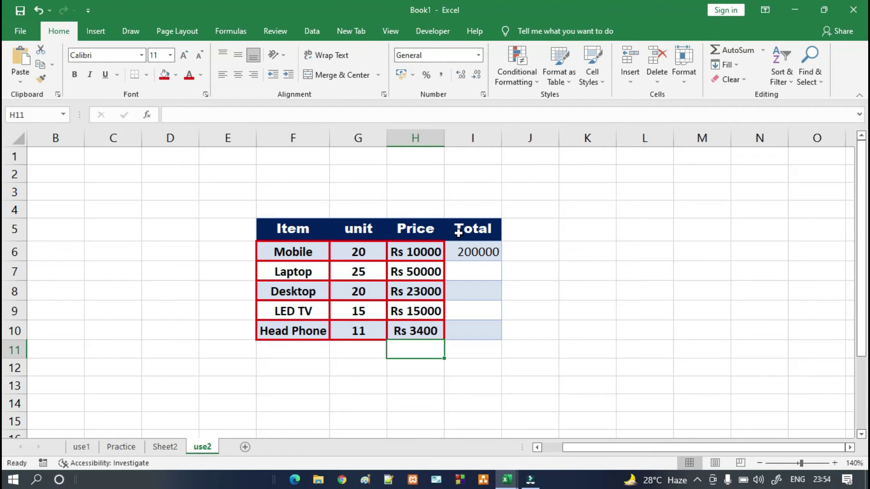
# - Re-enter the total formula =G6*H6 in I6 and fill it down to I10
pyautogui.click(462, 248)
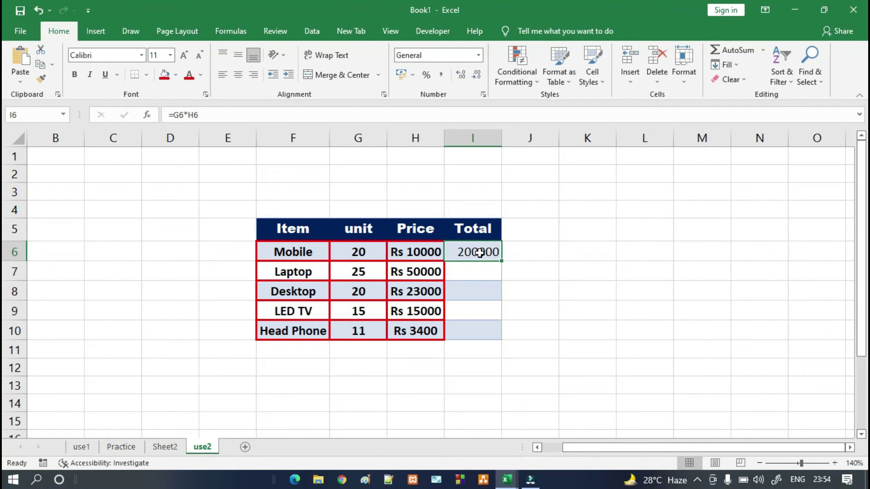
pyautogui.write('=')
pyautogui.click(376, 253)
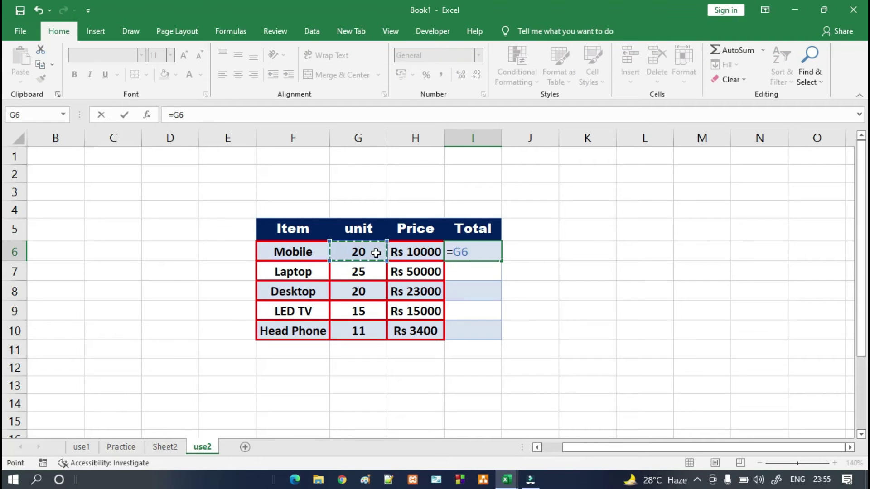
pyautogui.write('*')
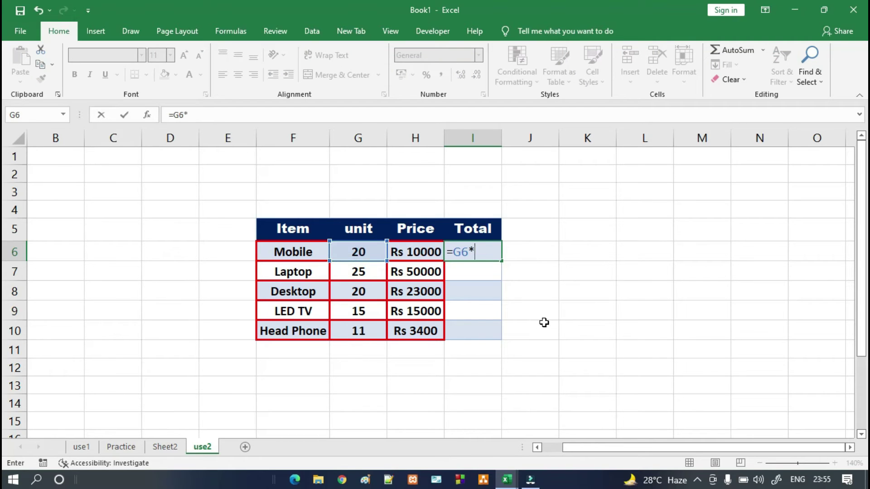
pyautogui.click(437, 252)
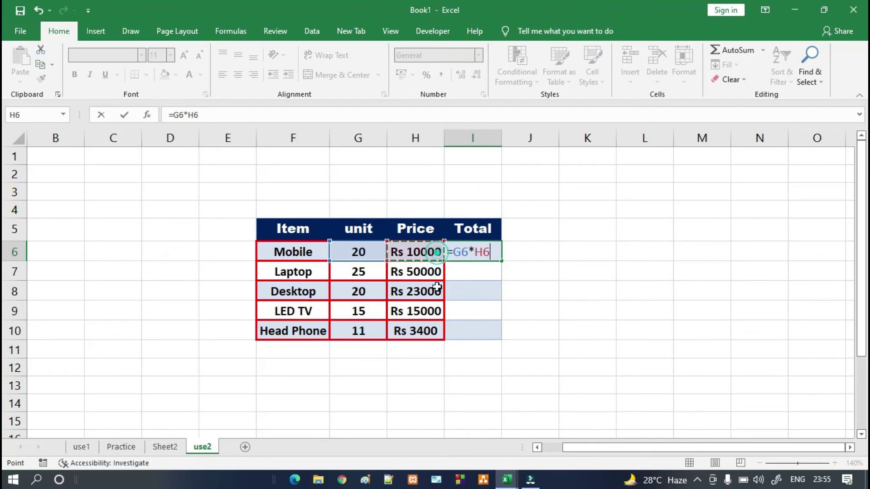
pyautogui.press('Return')
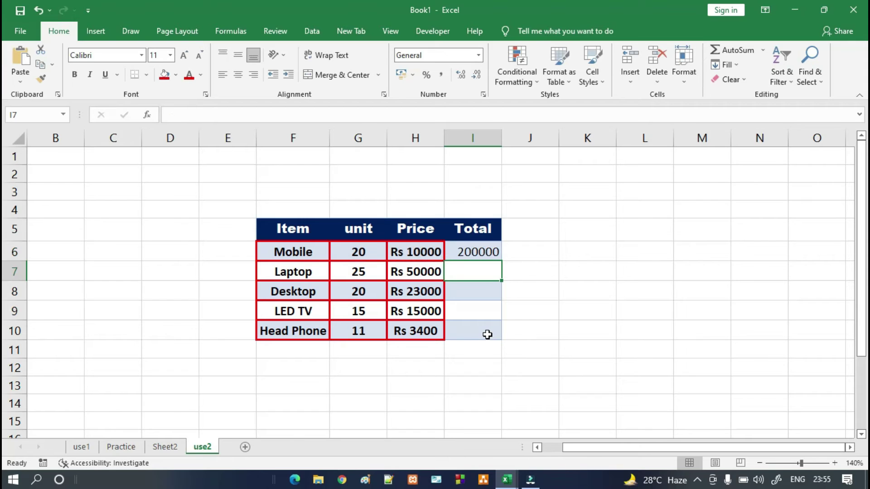
pyautogui.click(489, 246)
pyautogui.moveTo(504, 261); pyautogui.dragTo(502, 341)
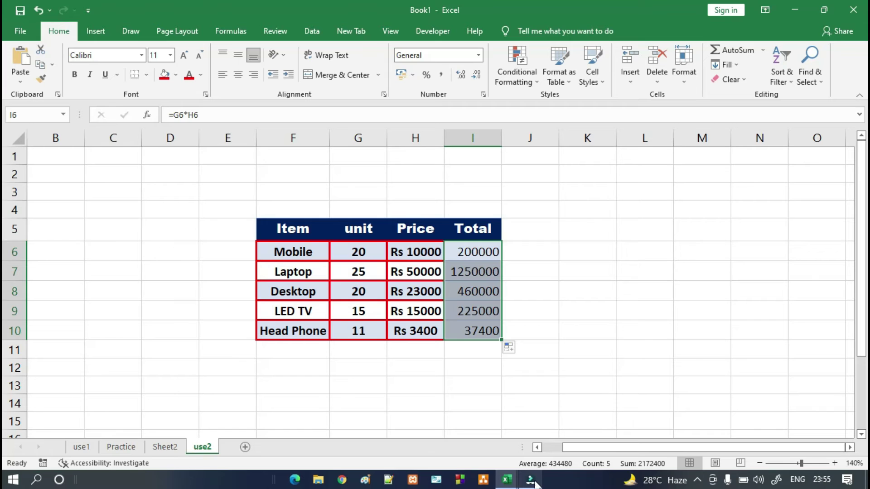
# - Switch to the Olympic Athletes workbook and try to select the athlete names manually from A2 downward
pyautogui.click(511, 482)
pyautogui.click(545, 422)
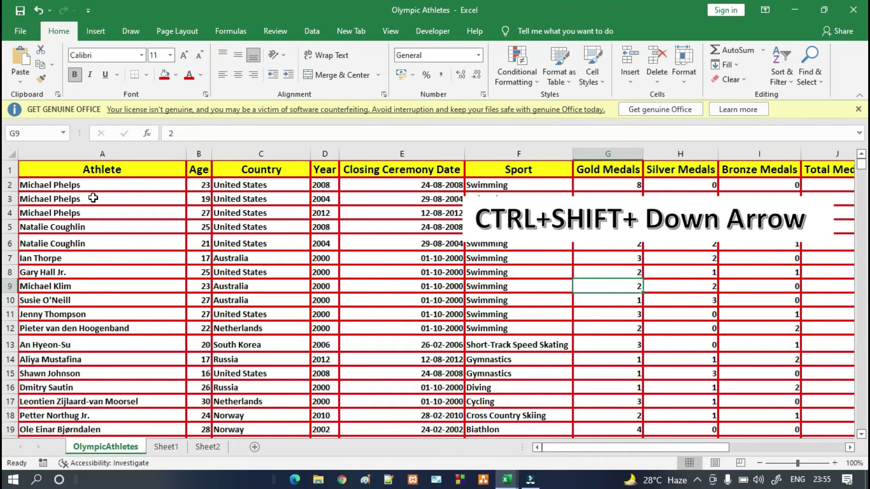
pyautogui.moveTo(110, 186); pyautogui.dragTo(111, 199)
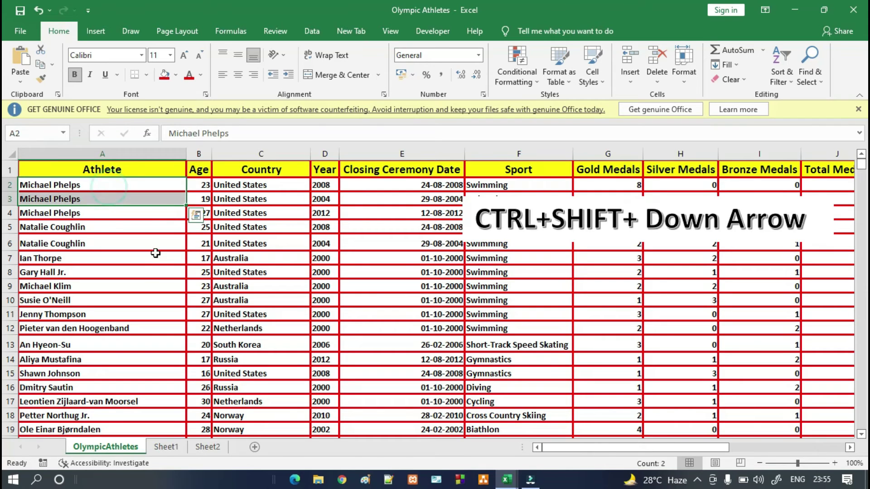
pyautogui.click(155, 256)
pyautogui.moveTo(73, 188); pyautogui.dragTo(145, 303)
pyautogui.click(144, 303)
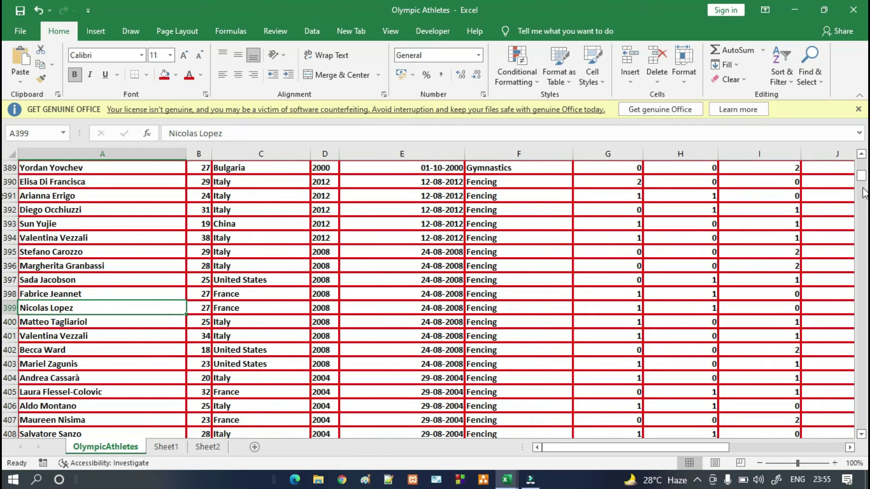
# - Select all athlete names at once from A2 down to the last filled row, A1412
pyautogui.moveTo(864, 176); pyautogui.dragTo(864, 160)
pyautogui.click(83, 240)
pyautogui.click(59, 187)
pyautogui.click(80, 226)
pyautogui.click(68, 185)
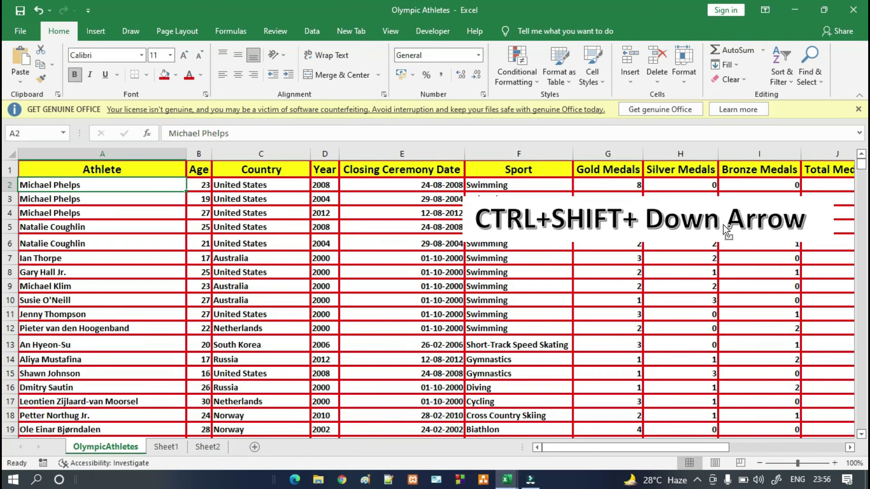
pyautogui.hotkey('ctrl', 'shift', 'Down')
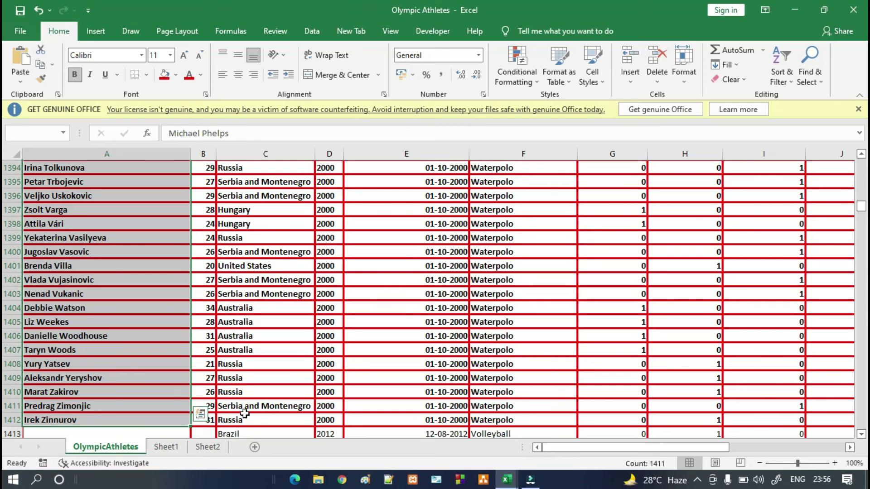
pyautogui.moveTo(862, 207); pyautogui.dragTo(864, 145)
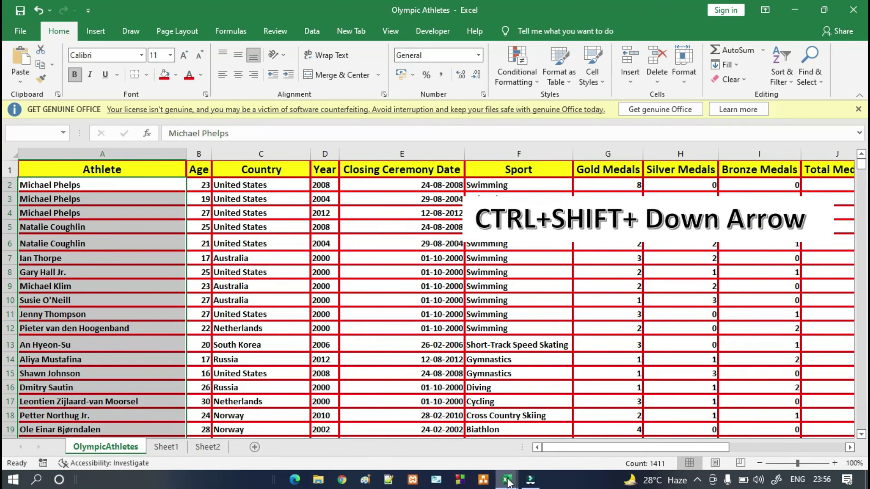
# - Switch back to the use2 sheet of Book1 and deselect the Total cells
pyautogui.moveTo(508, 483)
pyautogui.click(439, 447)
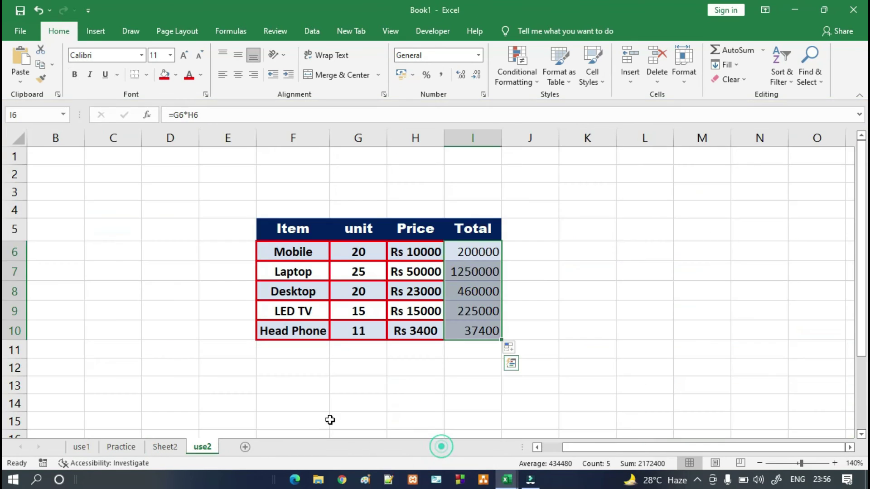
pyautogui.click(372, 387)
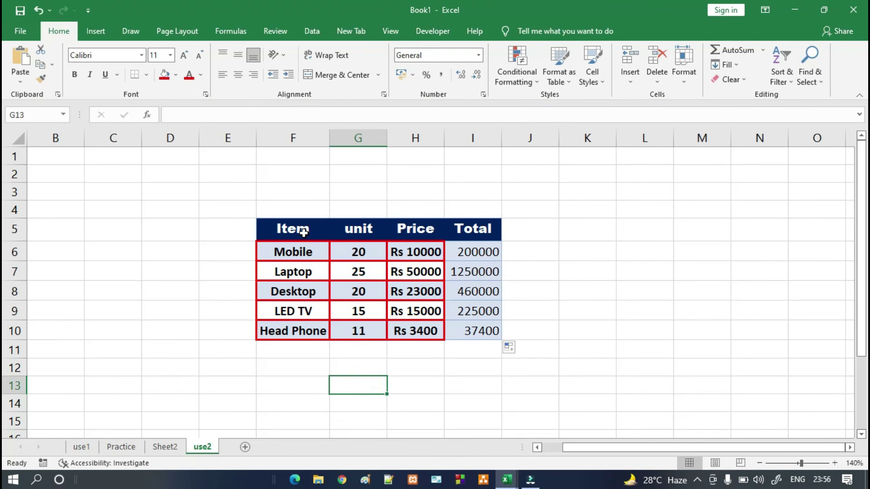
pyautogui.click(539, 326)
# - Convert the range F5:I10 into a table with headers and view the Item column's filter options
pyautogui.moveTo(293, 229); pyautogui.dragTo(473, 331)
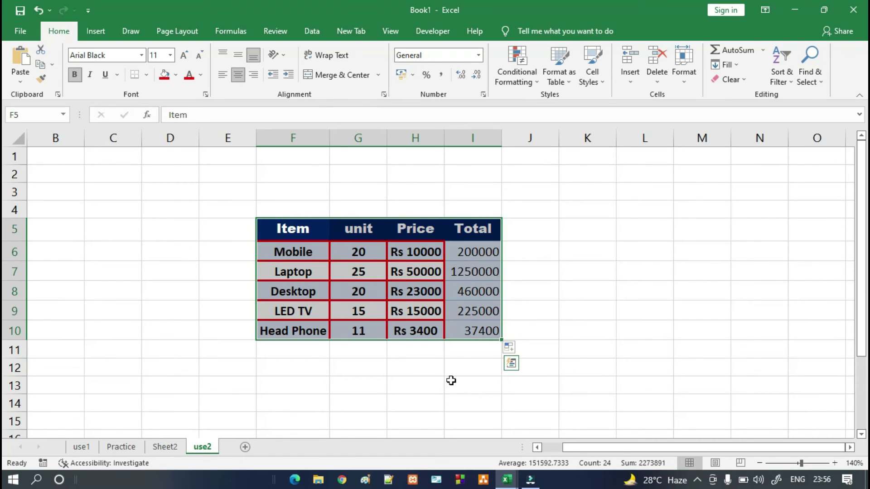
pyautogui.hotkey('ctrl', 't')
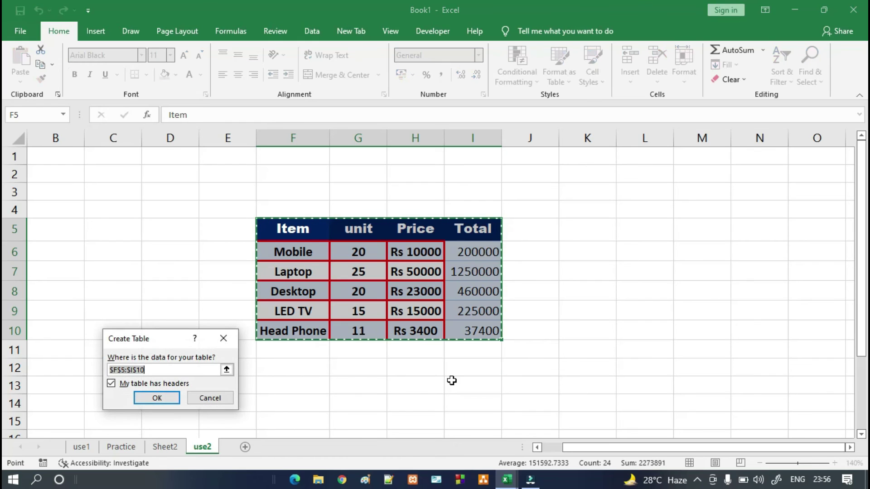
pyautogui.click(153, 399)
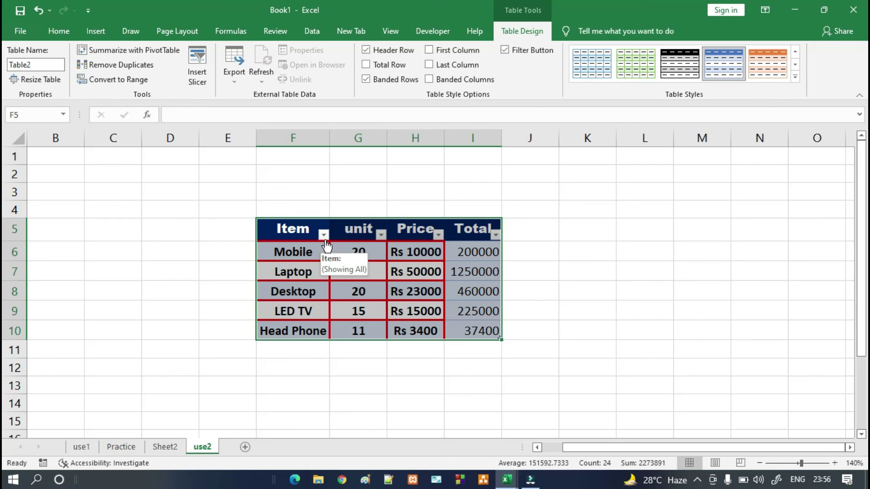
pyautogui.click(324, 235)
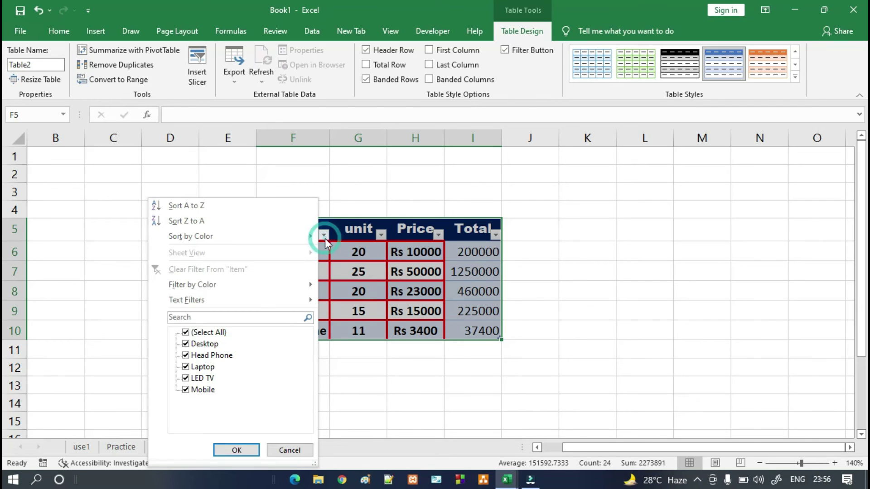
pyautogui.click(441, 390)
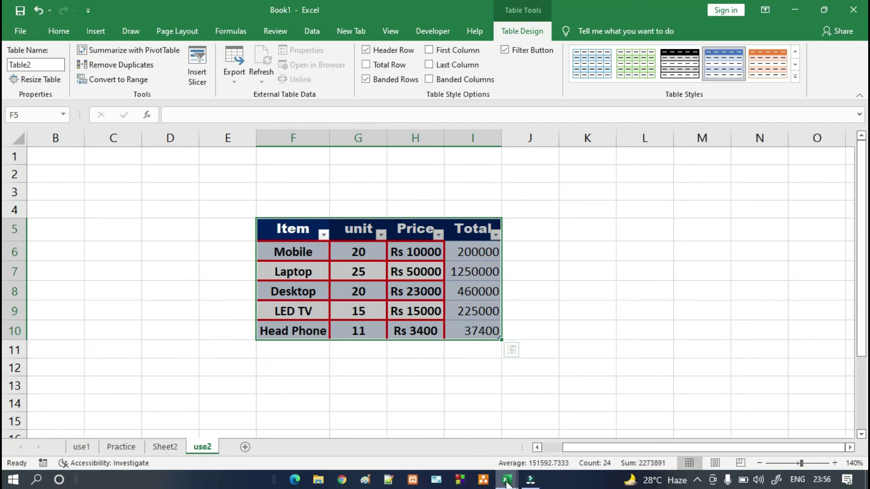
# - Enter the text CTRL+T in cell K10 beside the table on the use2 sheet
pyautogui.click(591, 331)
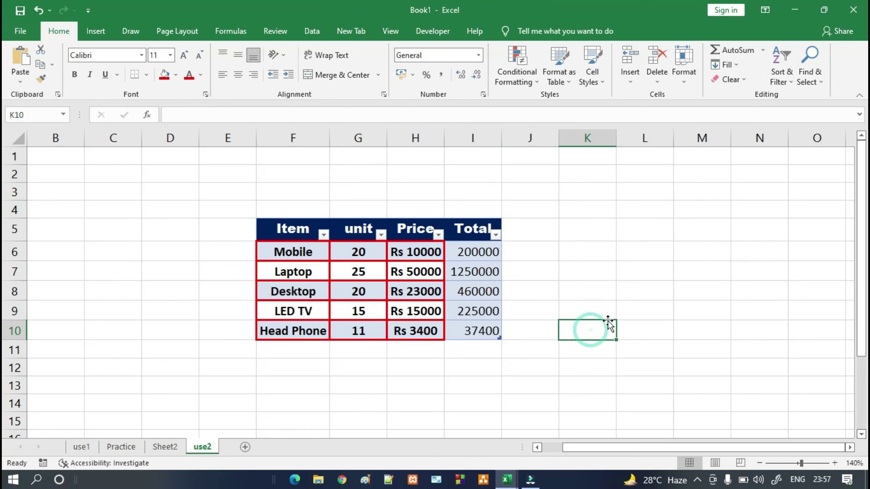
pyautogui.write('CTRL+t')
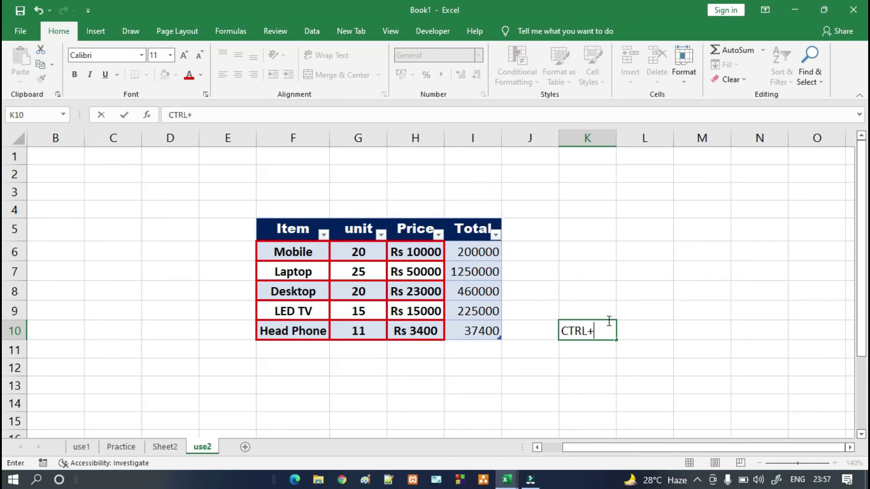
pyautogui.click(660, 384)
# - Format cell K10 with a red fill and font size 18, and fit column K's width to its text
pyautogui.click(586, 330)
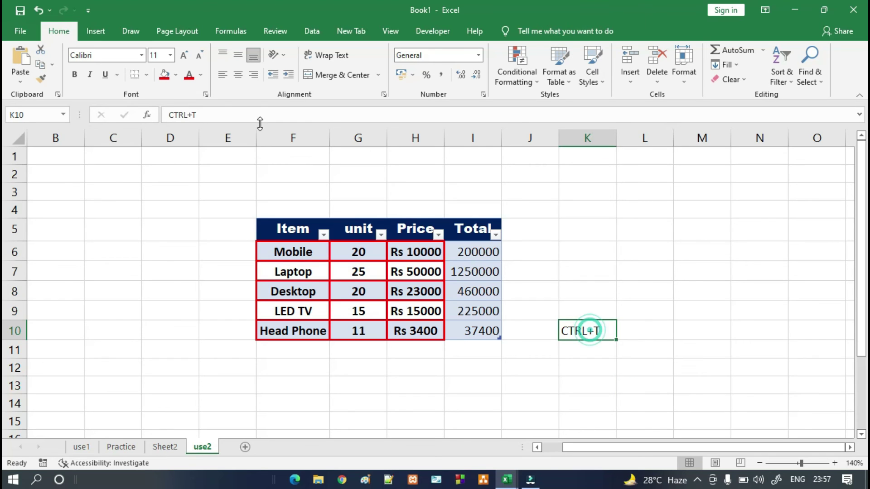
pyautogui.click(162, 77)
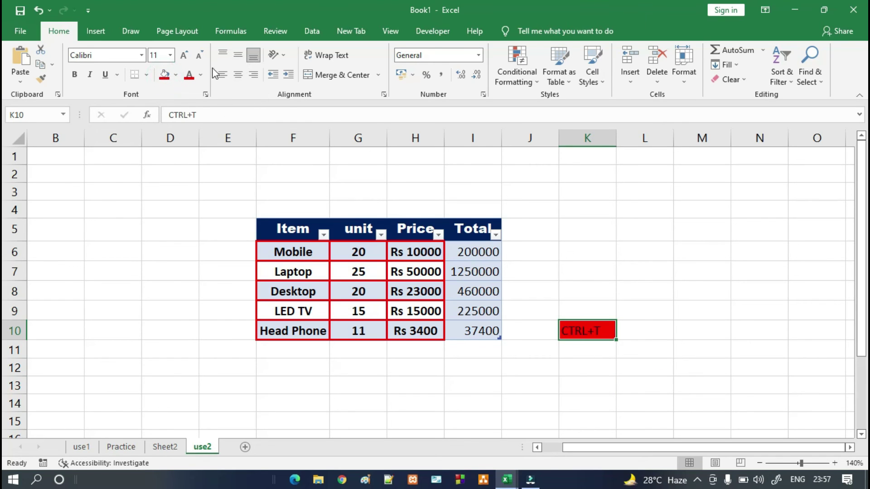
pyautogui.click(184, 56)
pyautogui.click(184, 56)
pyautogui.click(184, 57)
pyautogui.click(184, 56)
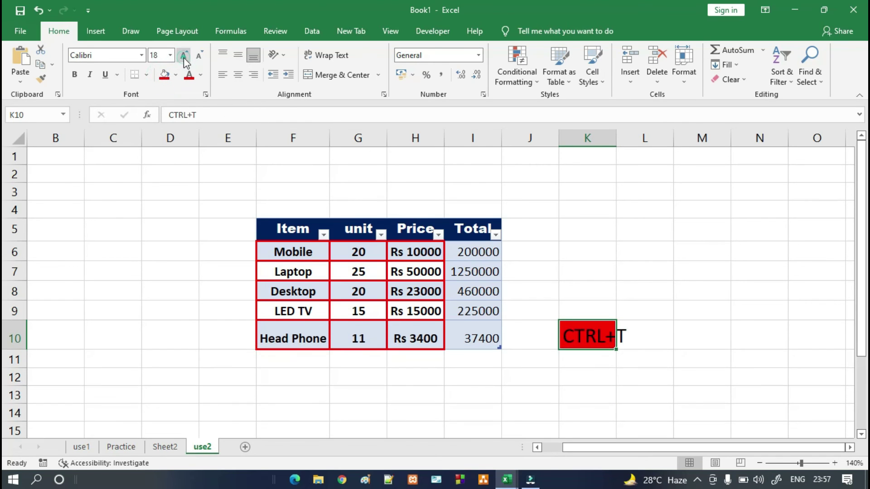
pyautogui.doubleClick(616, 133)
pyautogui.click(700, 211)
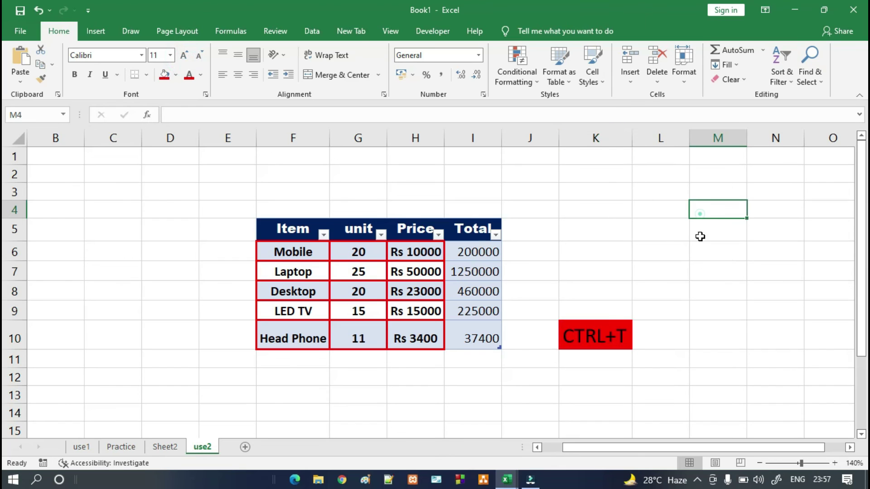
# - View the Item column's filter options without applying a filter, and undo the last width change of column K
pyautogui.click(324, 235)
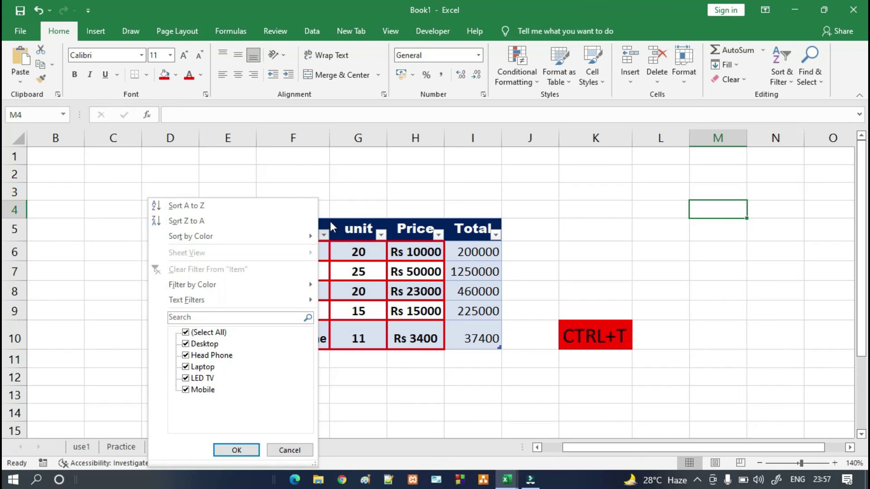
pyautogui.click(395, 393)
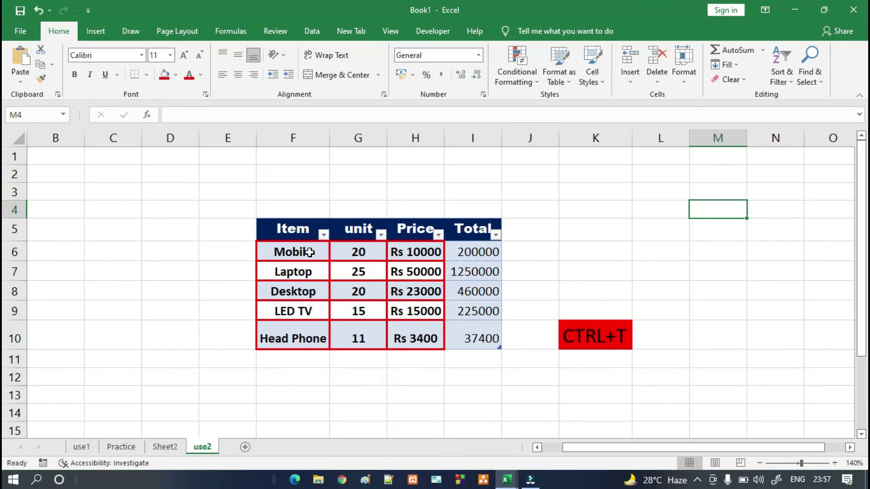
pyautogui.moveTo(301, 234); pyautogui.dragTo(453, 338)
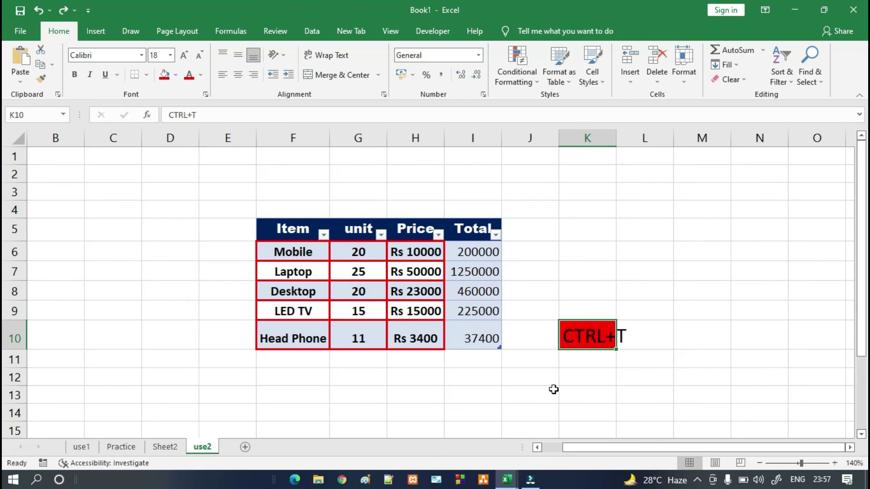
pyautogui.click(587, 394)
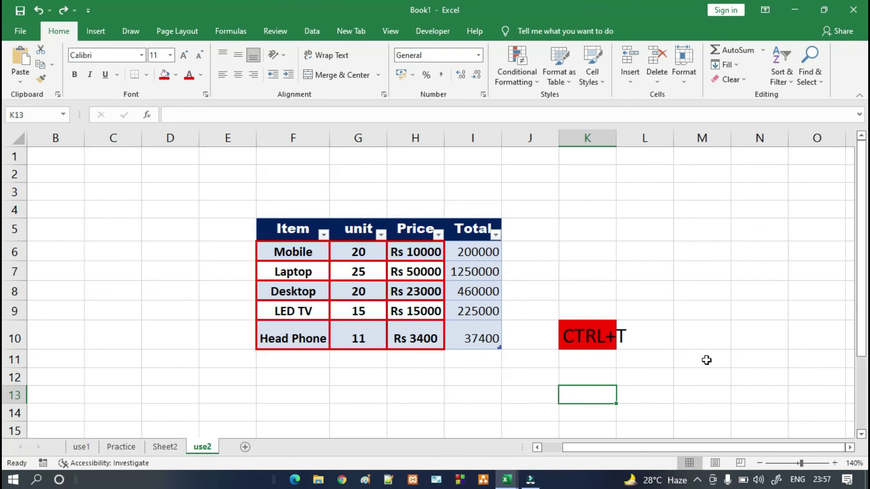
# - Switch to the use1 sheet and select the data range B3:D12 to examine it
pyautogui.click(82, 447)
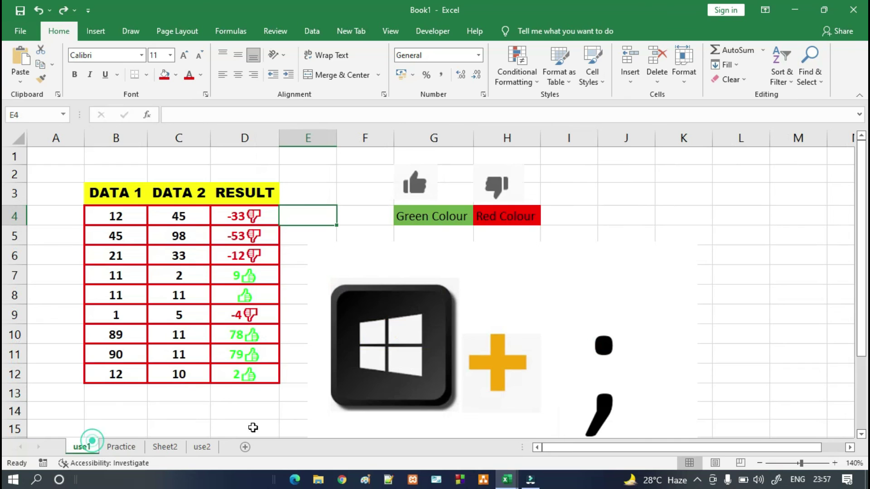
pyautogui.moveTo(119, 197); pyautogui.dragTo(262, 377)
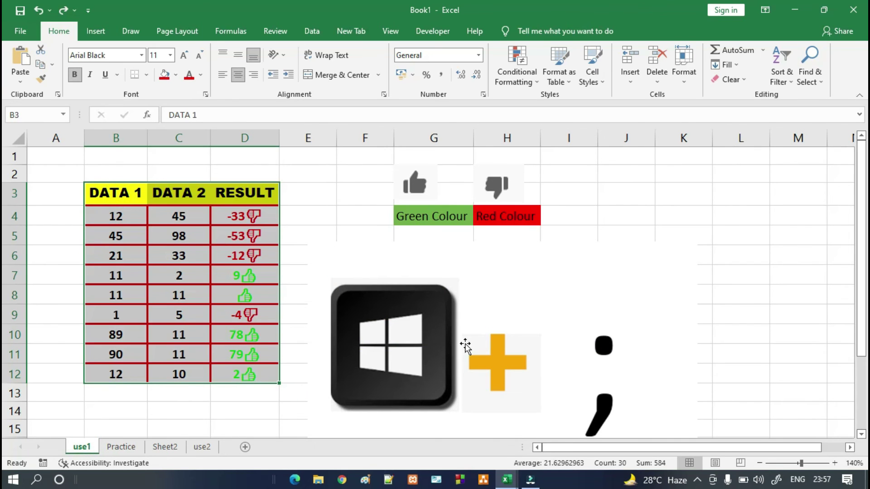
pyautogui.click(633, 253)
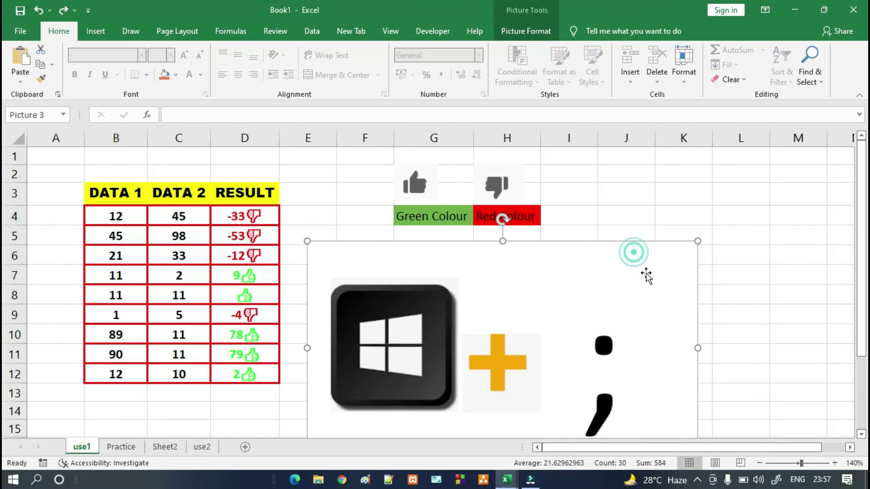
pyautogui.click(743, 263)
# - Enter the text CTRL+Shift+L in cell K3 of the use1 sheet
pyautogui.click(682, 191)
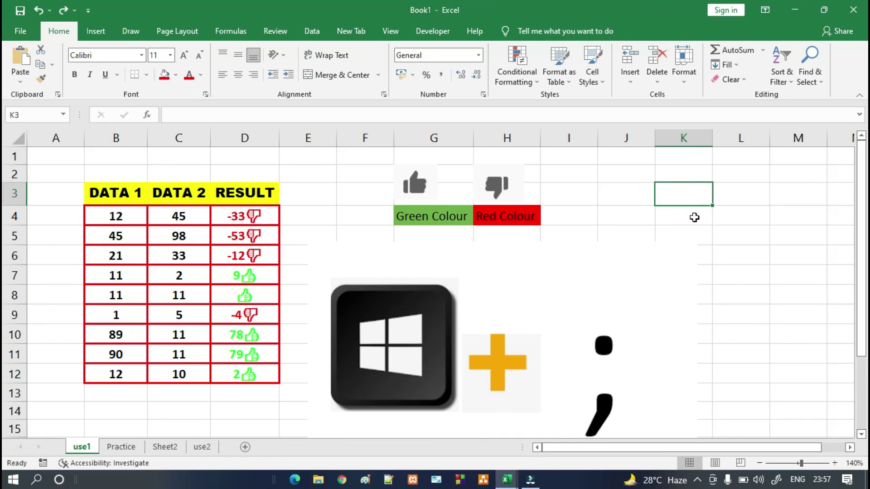
pyautogui.write('CTR')
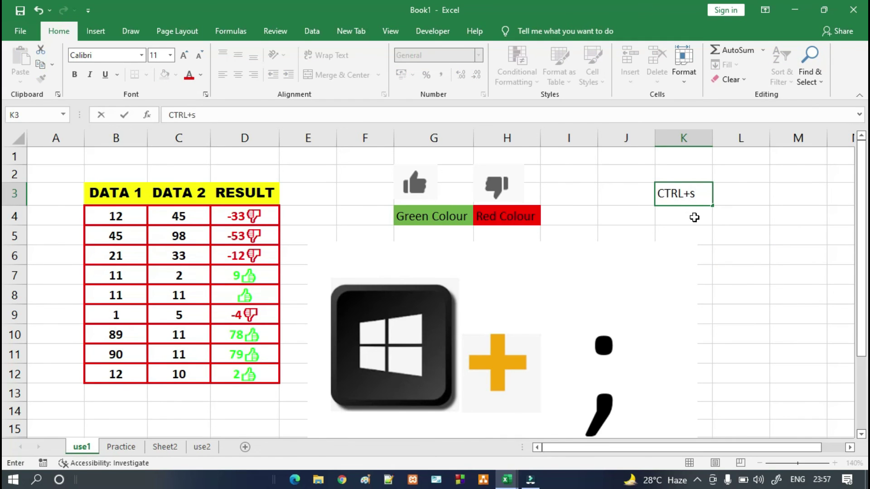
pyautogui.write('L+Shift+L')
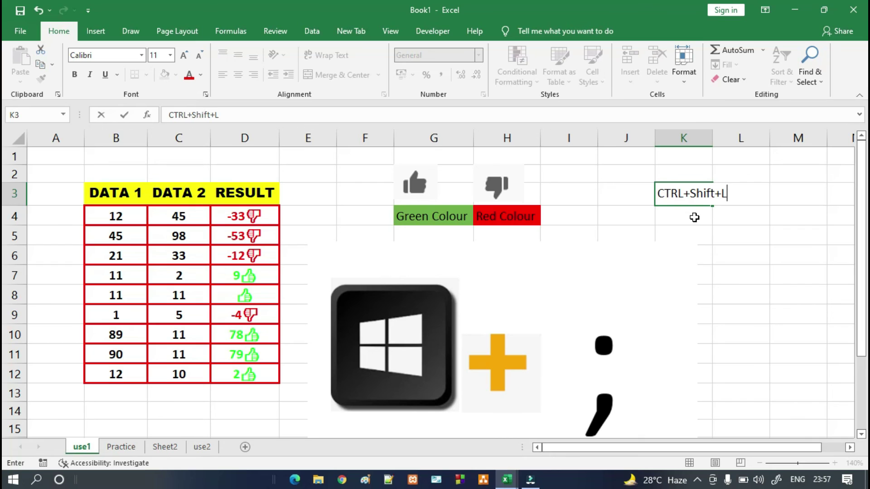
pyautogui.click(694, 218)
# - Format K3:L3 with a dark blue fill and a bold light grey font at size 16
pyautogui.moveTo(680, 195); pyautogui.dragTo(736, 195)
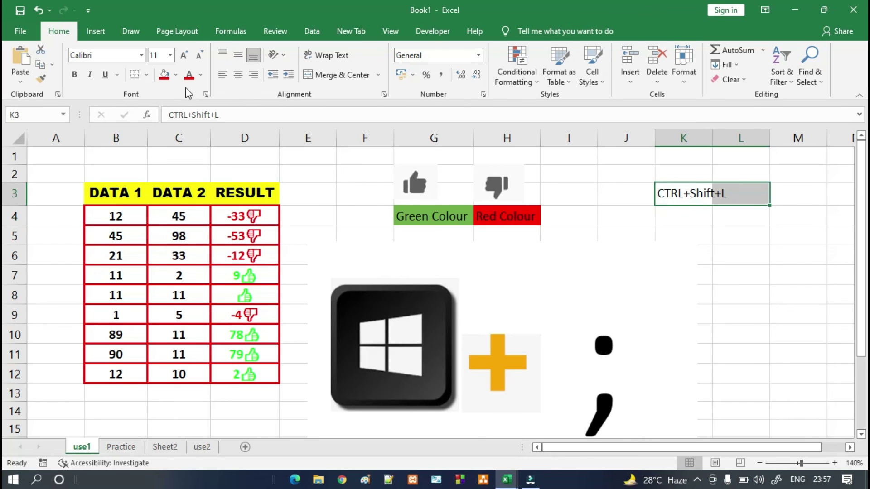
pyautogui.click(176, 76)
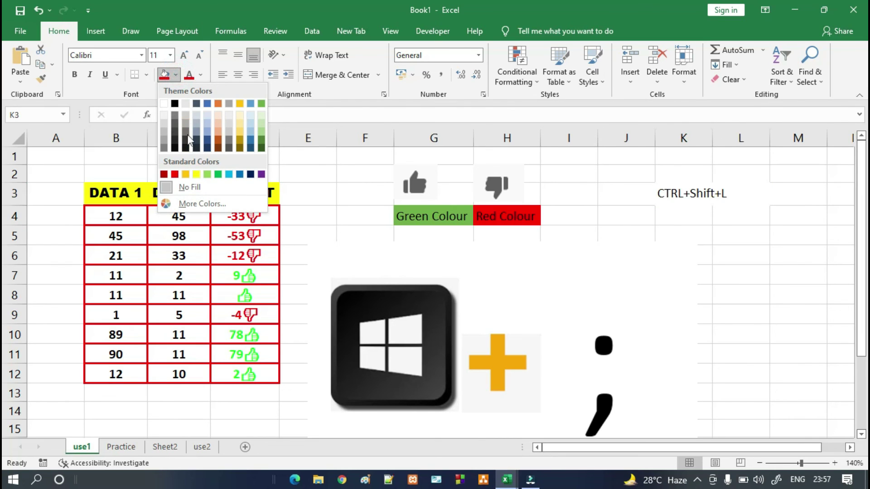
pyautogui.click(207, 147)
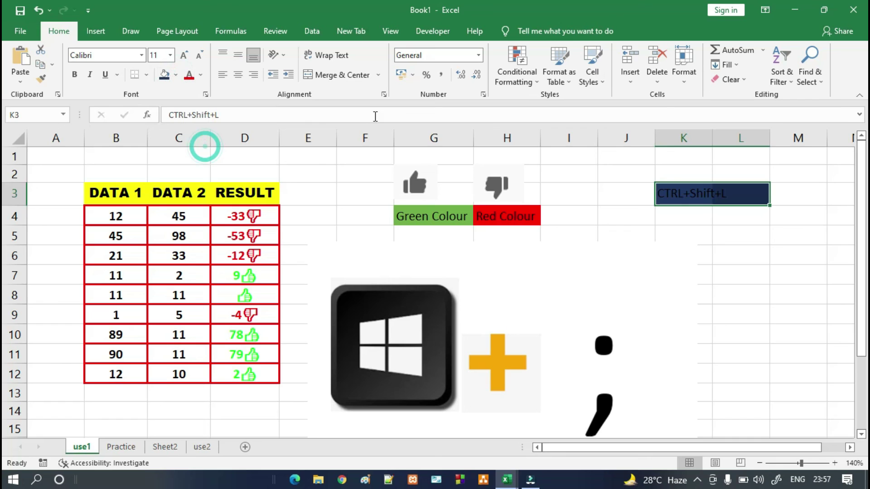
pyautogui.click(200, 76)
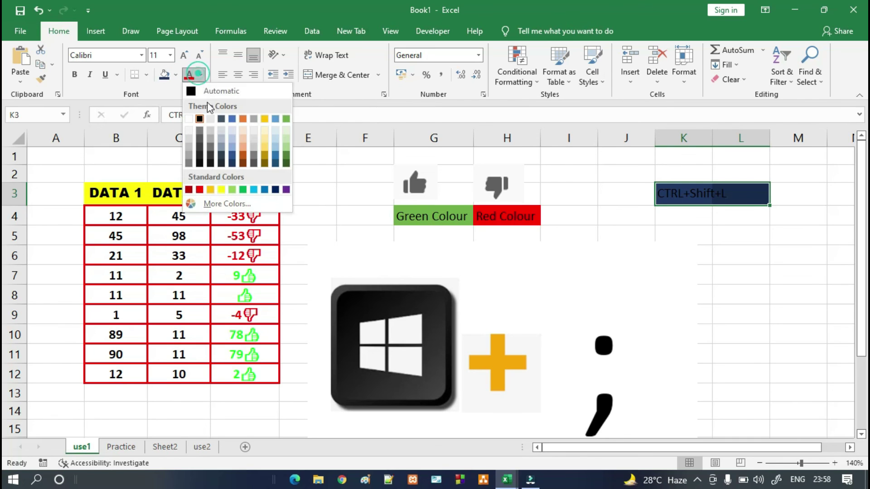
pyautogui.click(190, 139)
pyautogui.click(74, 75)
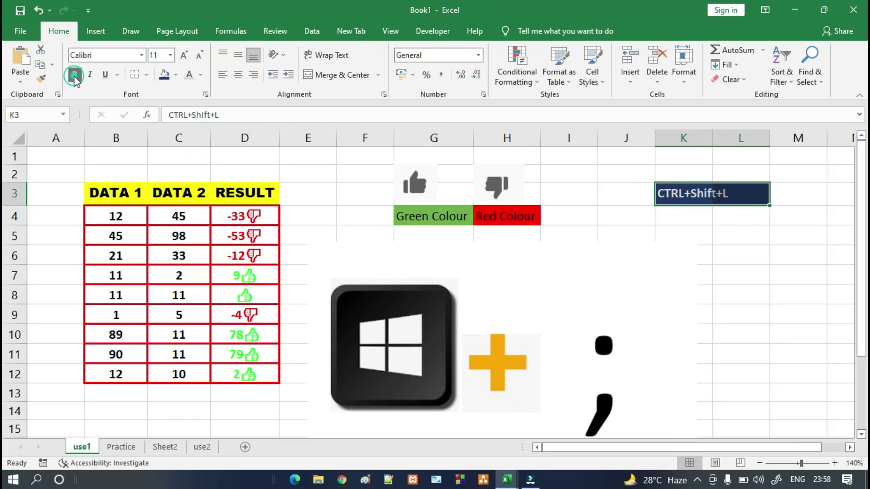
pyautogui.click(184, 55)
pyautogui.click(183, 55)
pyautogui.click(184, 55)
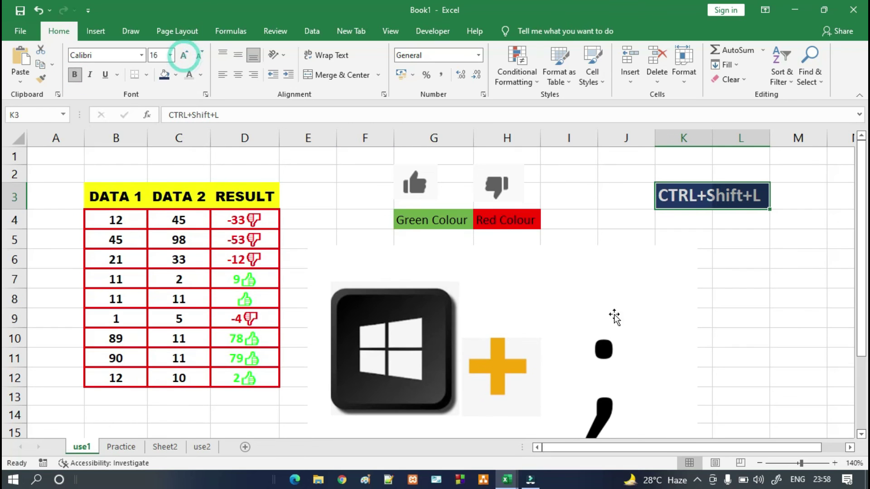
pyautogui.click(614, 317)
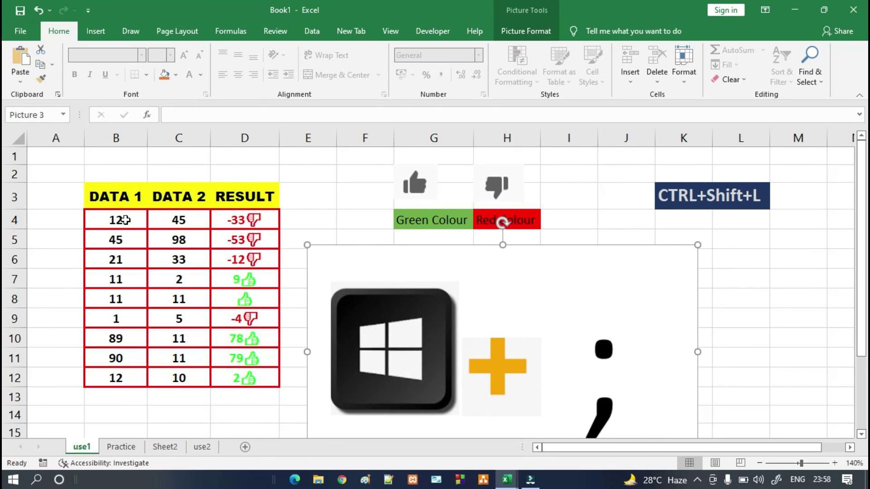
# - Add a filter to the DATA 1 column, B3:B12, and view its filter options without filtering anything
pyautogui.moveTo(117, 195); pyautogui.dragTo(117, 374)
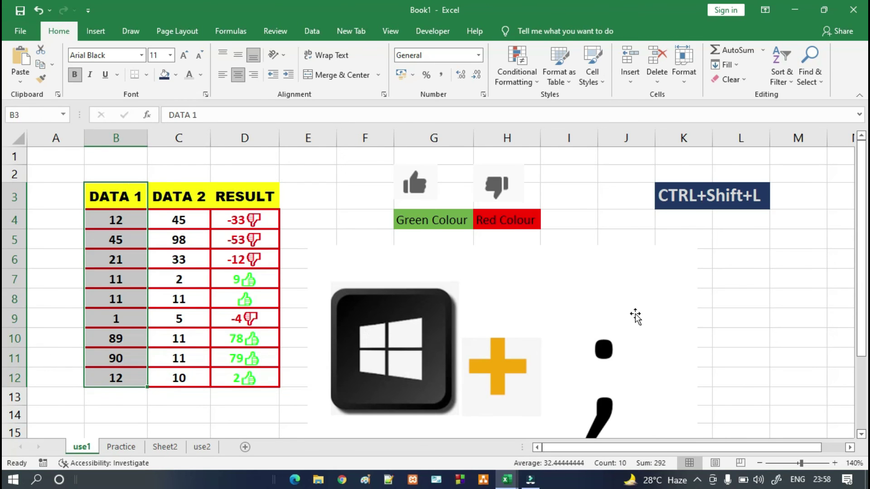
pyautogui.hotkey('ctrl', 'shift', 'l')
pyautogui.click(142, 203)
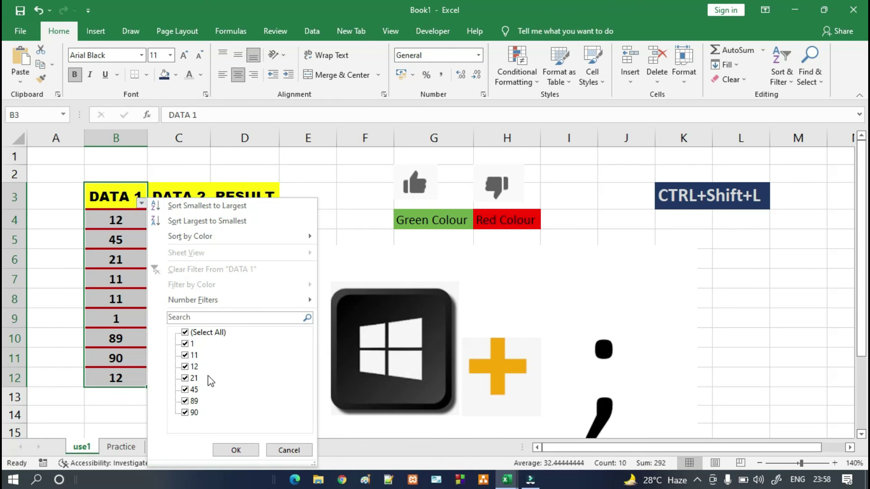
pyautogui.click(288, 450)
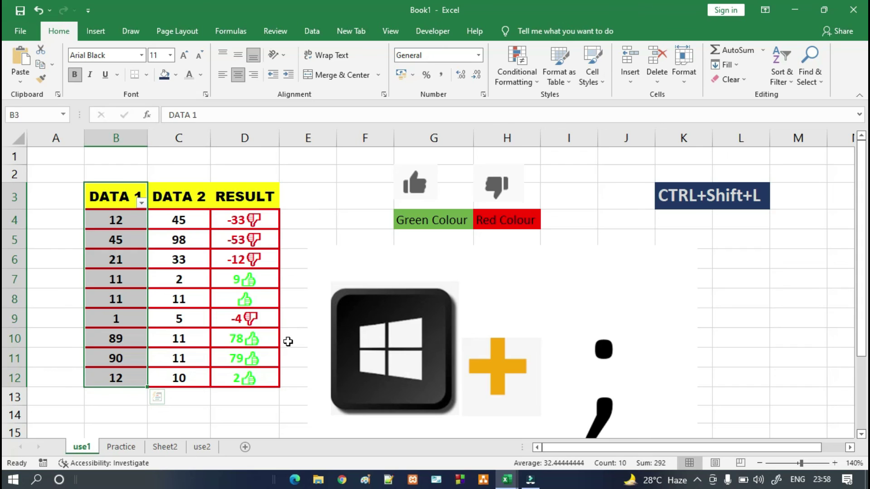
# - Remove the filter from the DATA 1 column and deselect the range
pyautogui.hotkey('ctrl', 'shift', 'l')
pyautogui.click(594, 267)
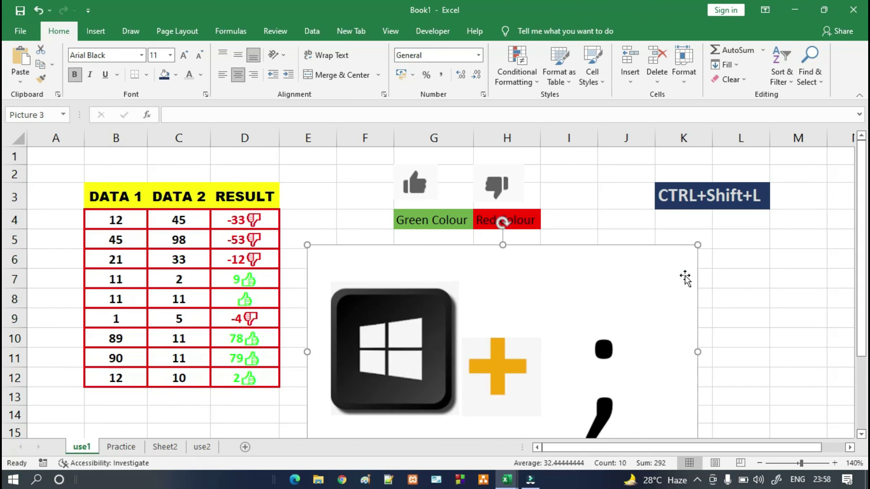